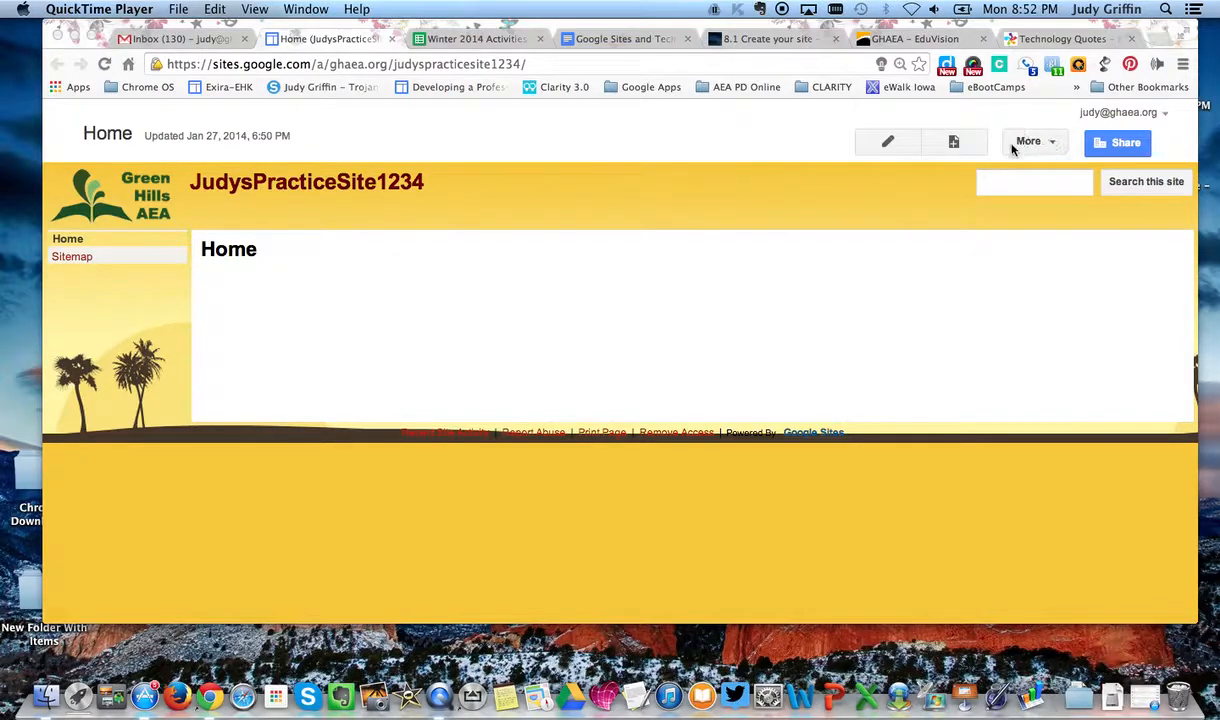
Open the general management settings of the practice site.
{"action": "left_click", "coordinate": [1054, 144]}
{"action": "left_click", "coordinate": [1052, 143]}
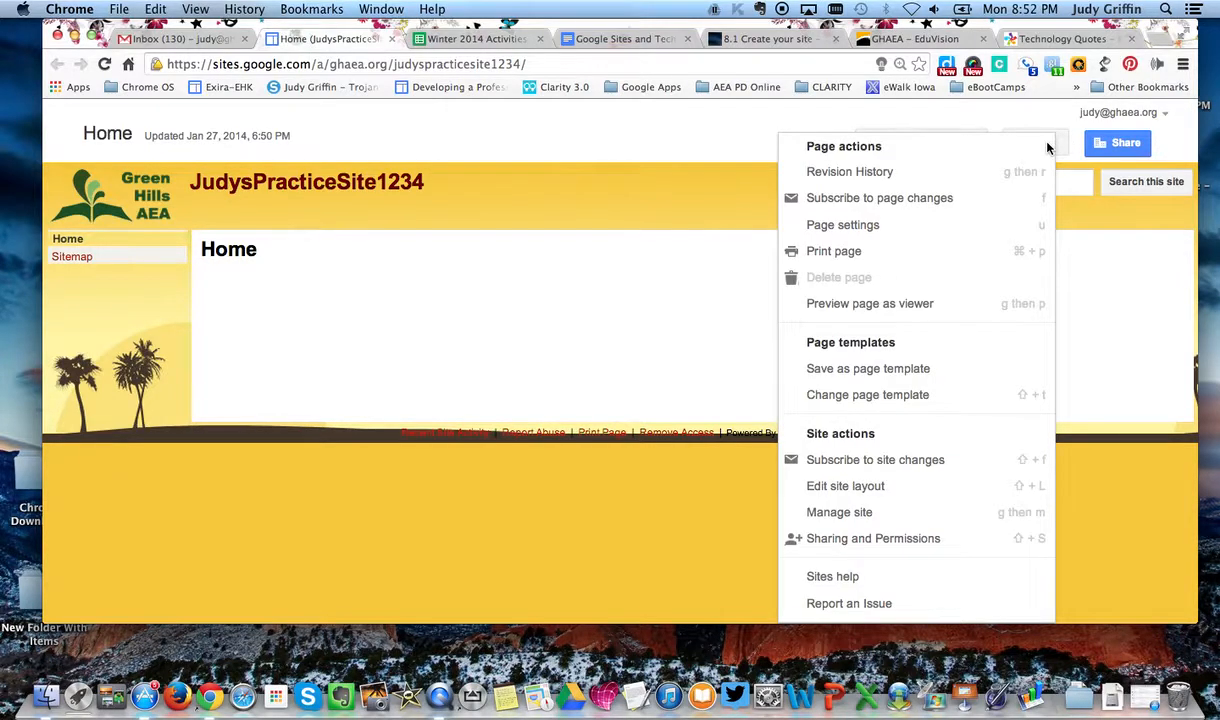
{"action": "left_click", "coordinate": [863, 512]}
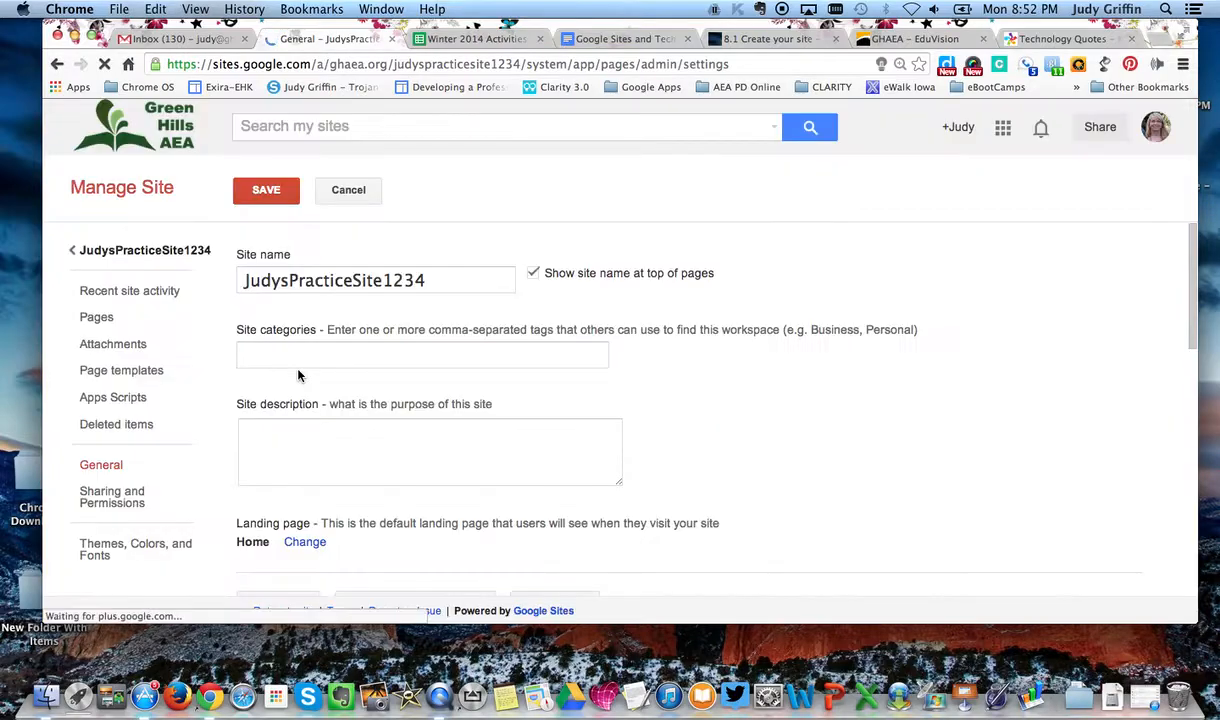
Rename the site to the owner's first name in possessive form followed by "Practice Site", without the trailing 1234.
{"action": "left_click", "coordinate": [285, 280]}
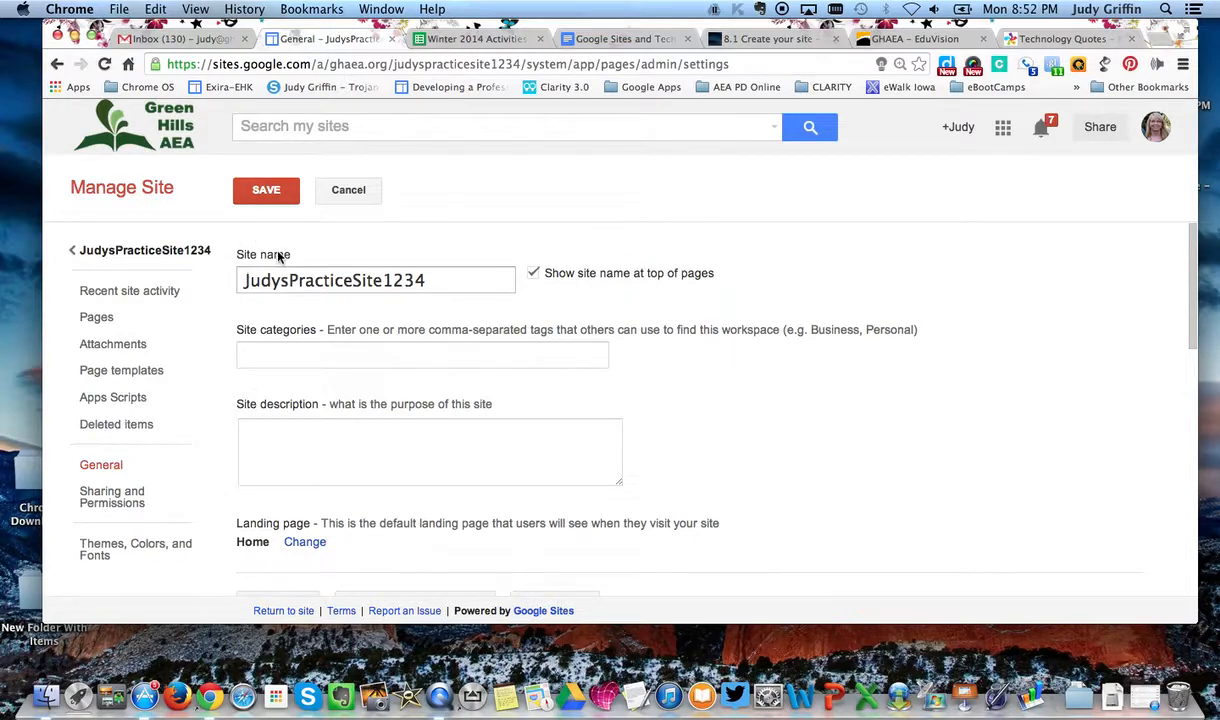
{"action": "left_click", "coordinate": [284, 280]}
{"action": "type", "text": "'"}
{"action": "left_click", "coordinate": [290, 281]}
{"action": "left_click", "coordinate": [363, 280]}
{"action": "left_click", "coordinate": [444, 280]}
{"action": "key", "text": "BackSpace"}
{"action": "key", "text": "BackSpace"}
{"action": "key", "text": "BackSpace"}
{"action": "key", "text": "BackSpace"}
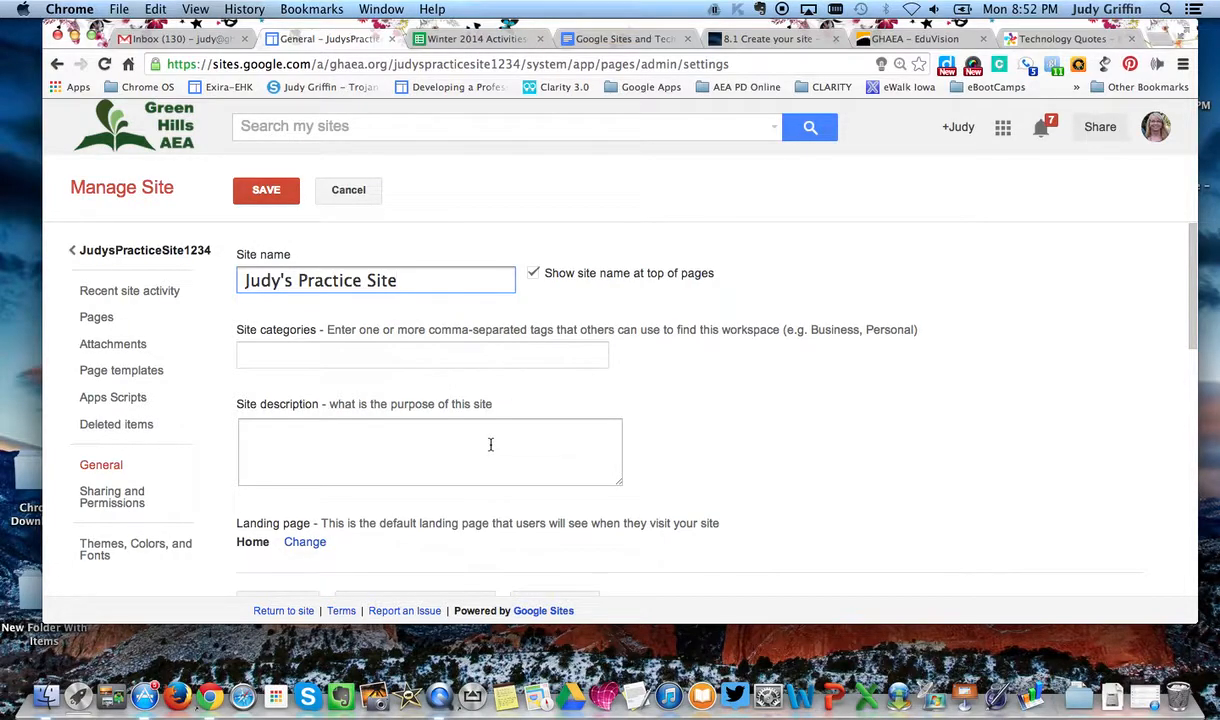
Save the changed site settings and return to the site's Home page.
{"action": "scroll", "coordinate": [762, 426], "scroll_direction": "down", "scroll_amount": 2}
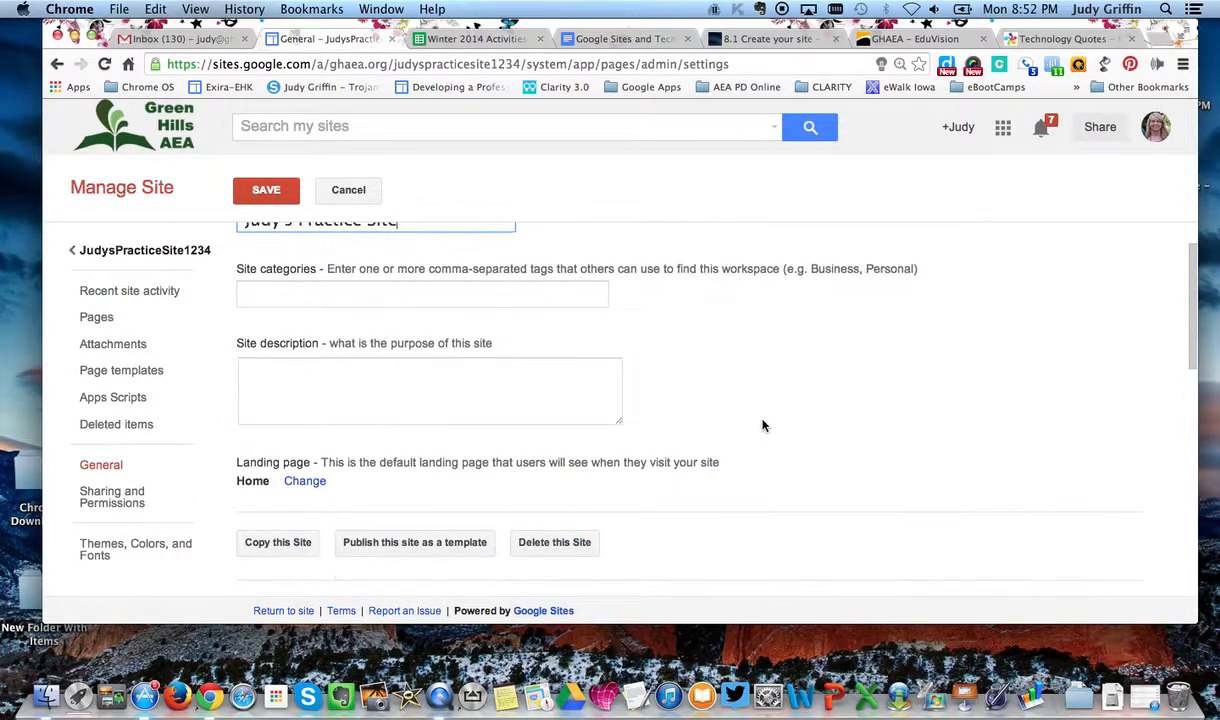
{"action": "scroll", "coordinate": [762, 426], "scroll_direction": "down", "scroll_amount": 2}
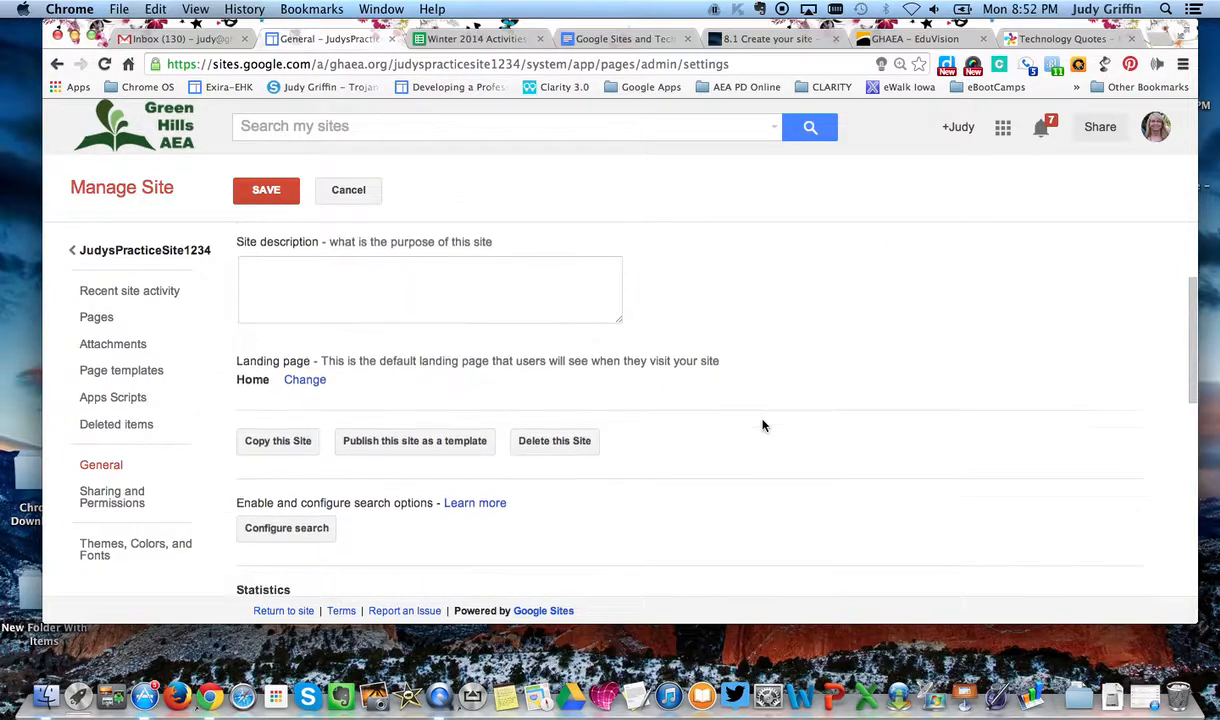
{"action": "scroll", "coordinate": [762, 426], "scroll_direction": "down", "scroll_amount": 1}
{"action": "scroll", "coordinate": [762, 426], "scroll_direction": "down", "scroll_amount": 4}
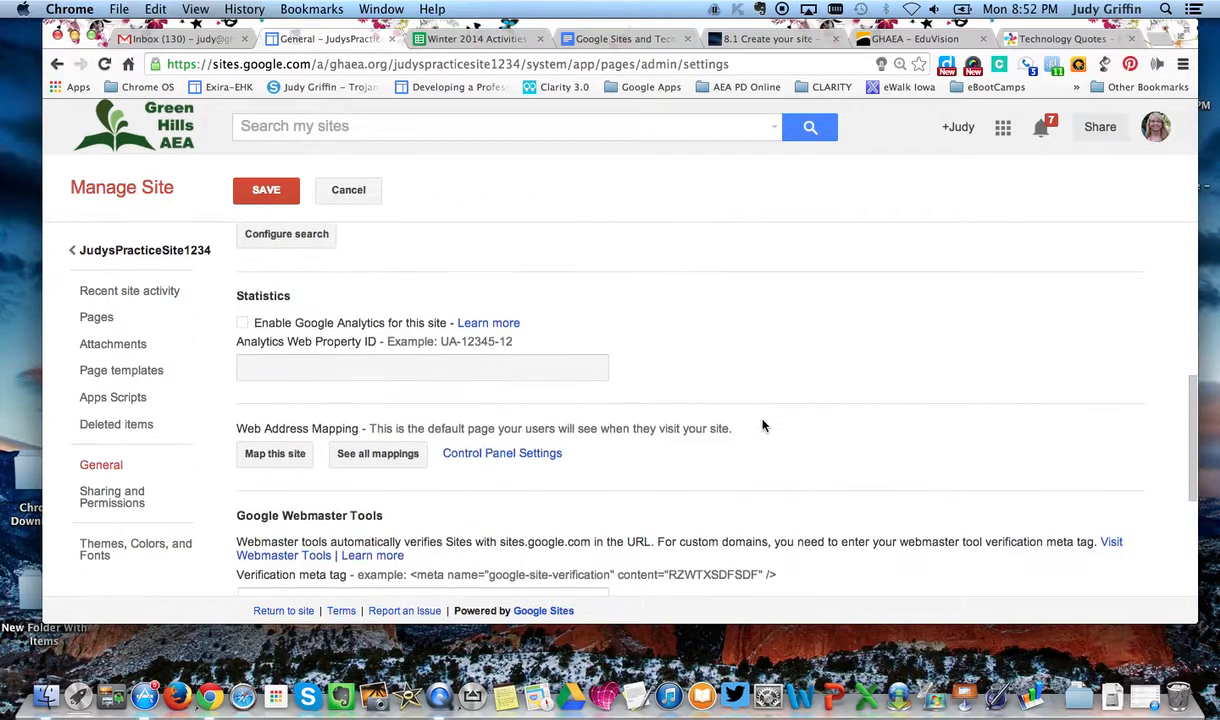
{"action": "scroll", "coordinate": [762, 426], "scroll_direction": "up", "scroll_amount": 6}
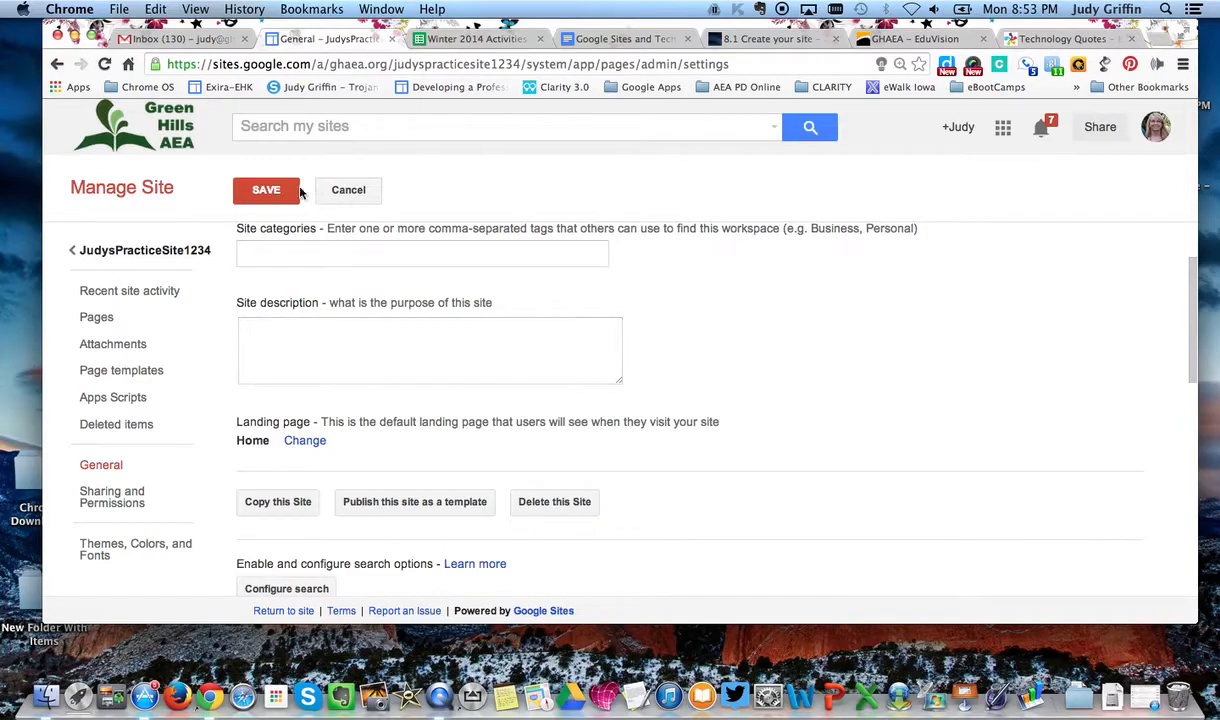
{"action": "left_click", "coordinate": [255, 200]}
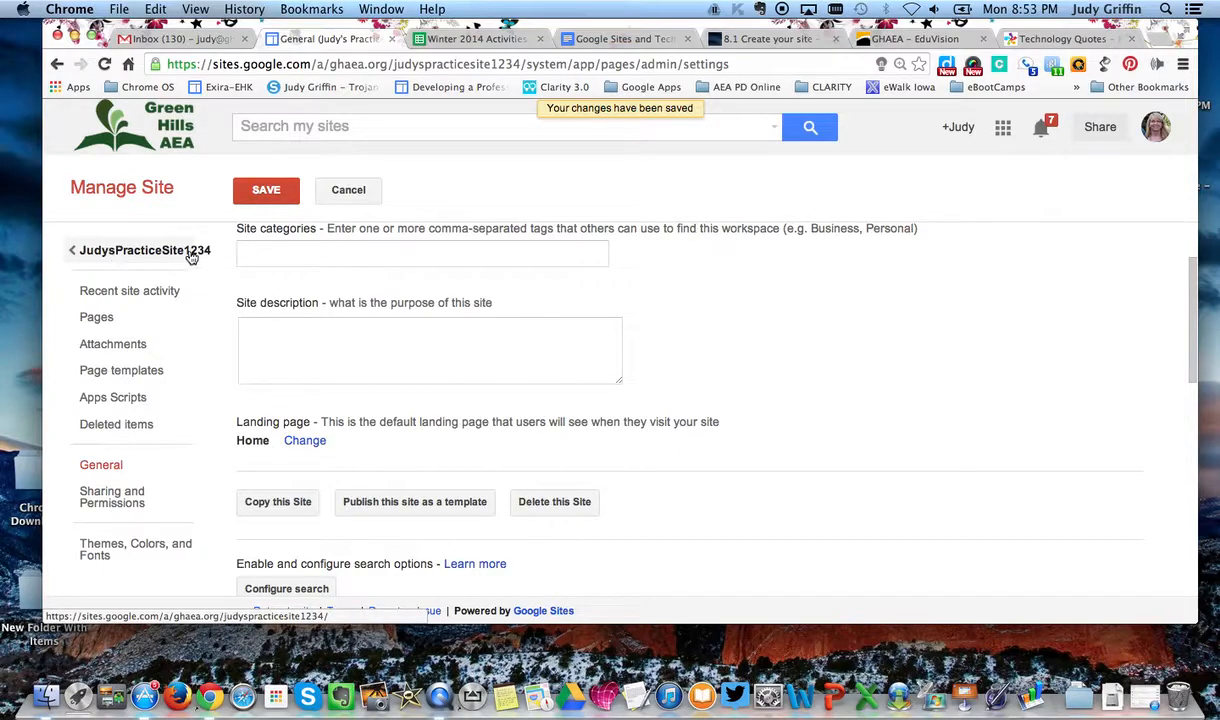
{"action": "left_click", "coordinate": [98, 250]}
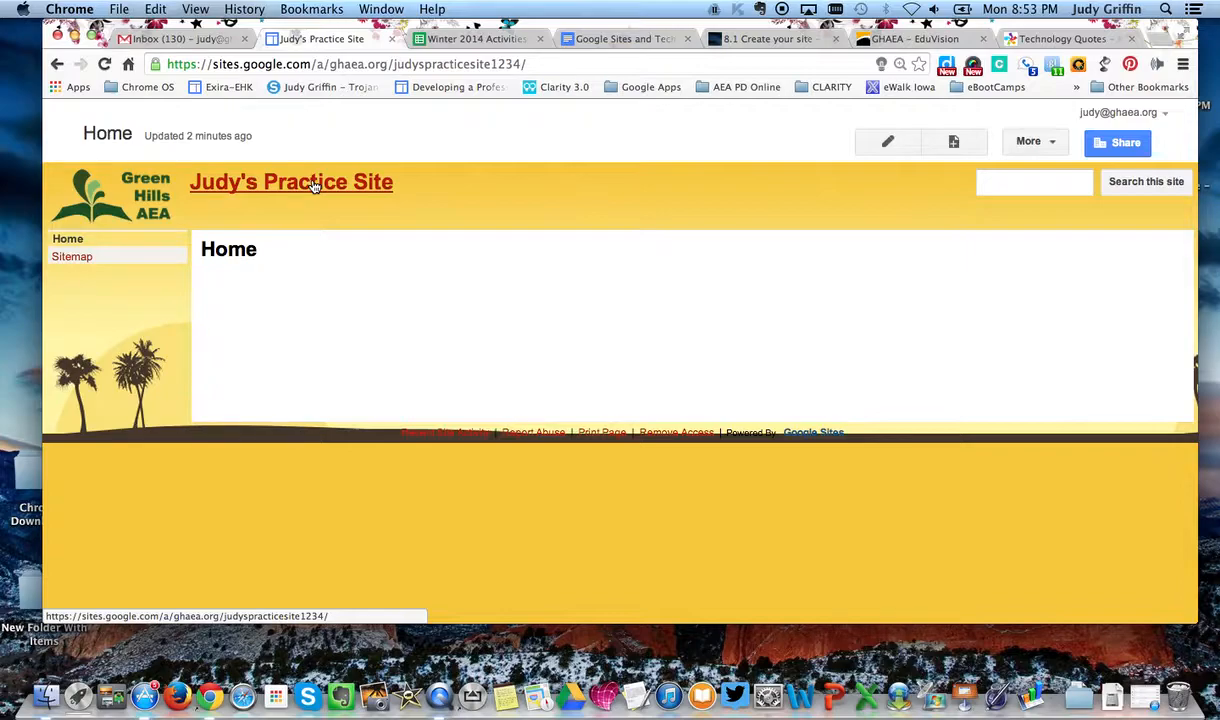
Open the Home page for editing and begin its body text with "Welcome to", the teacher's name in possessive form and "technology".
{"action": "left_click", "coordinate": [893, 147]}
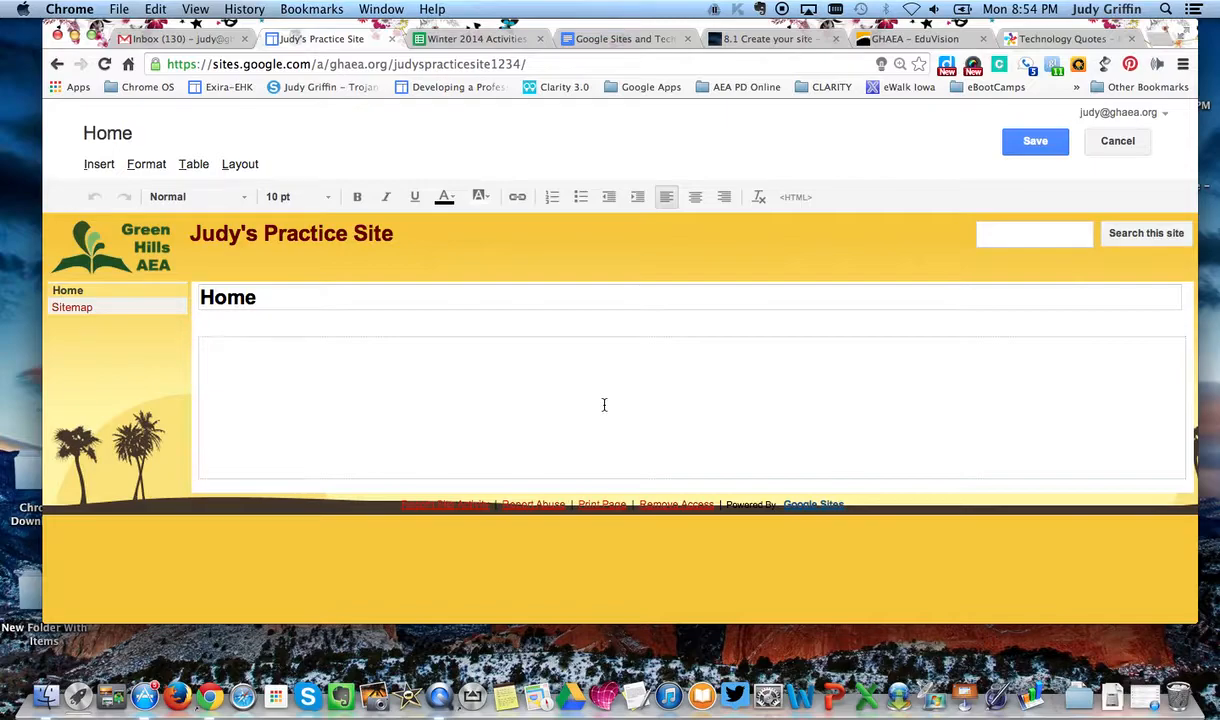
{"action": "type", "text": "we"}
{"action": "key", "text": "BackSpace"}
{"action": "type", "text": "elcome"}
{"action": "key", "text": "BackSpace"}
{"action": "key", "text": "BackSpace"}
{"action": "key", "text": "BackSpace"}
{"action": "key", "text": "BackSpace"}
{"action": "key", "text": "BackSpace"}
{"action": "key", "text": "BackSpace"}
{"action": "key", "text": "BackSpace"}
{"action": "type", "text": "Welcome"}
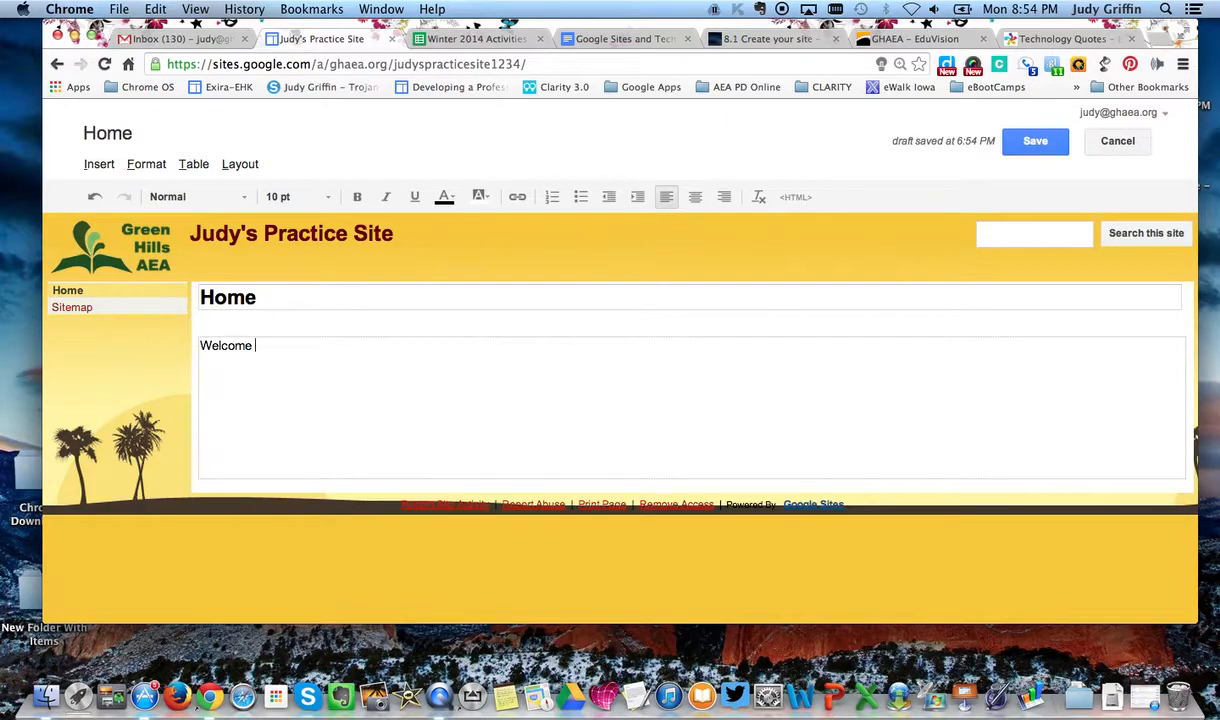
{"action": "type", "text": " to Mrs. Griffin's technology "}
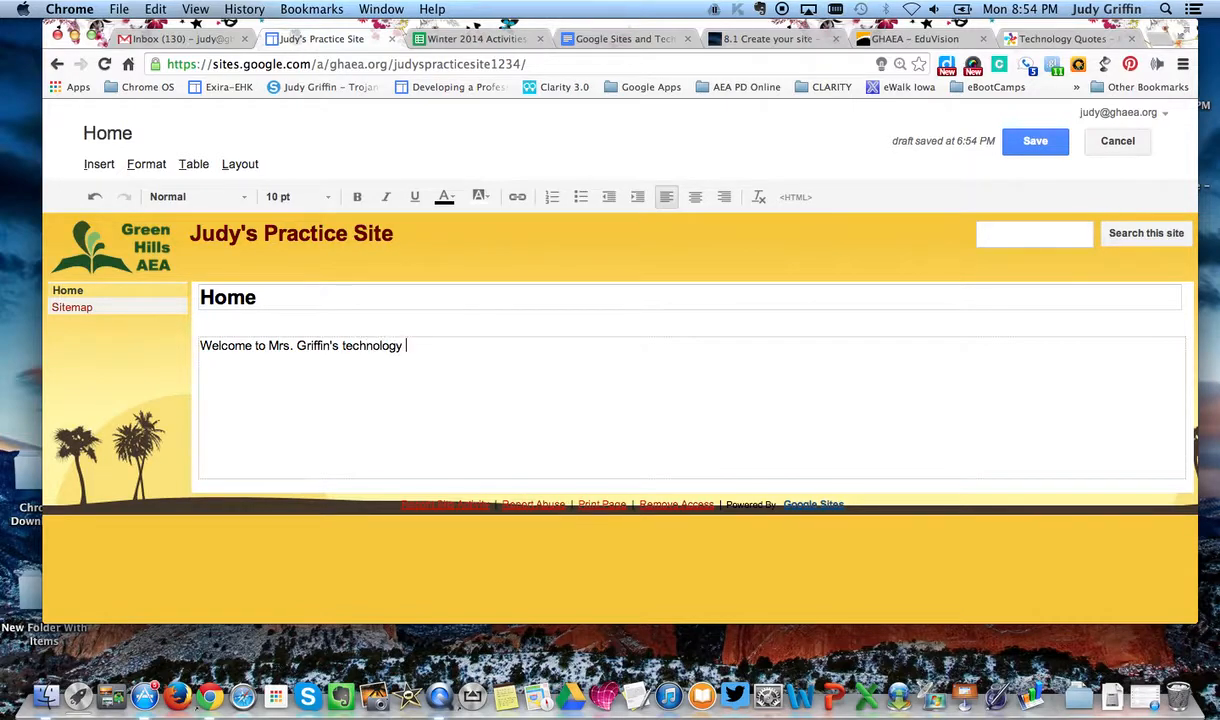
Complete the welcome text with "page. I will be showcasing some great student projects on this site. Hope you find them inspirational and can replicate them.".
{"action": "type", "text": "page. I will be showcasing some great stu"}
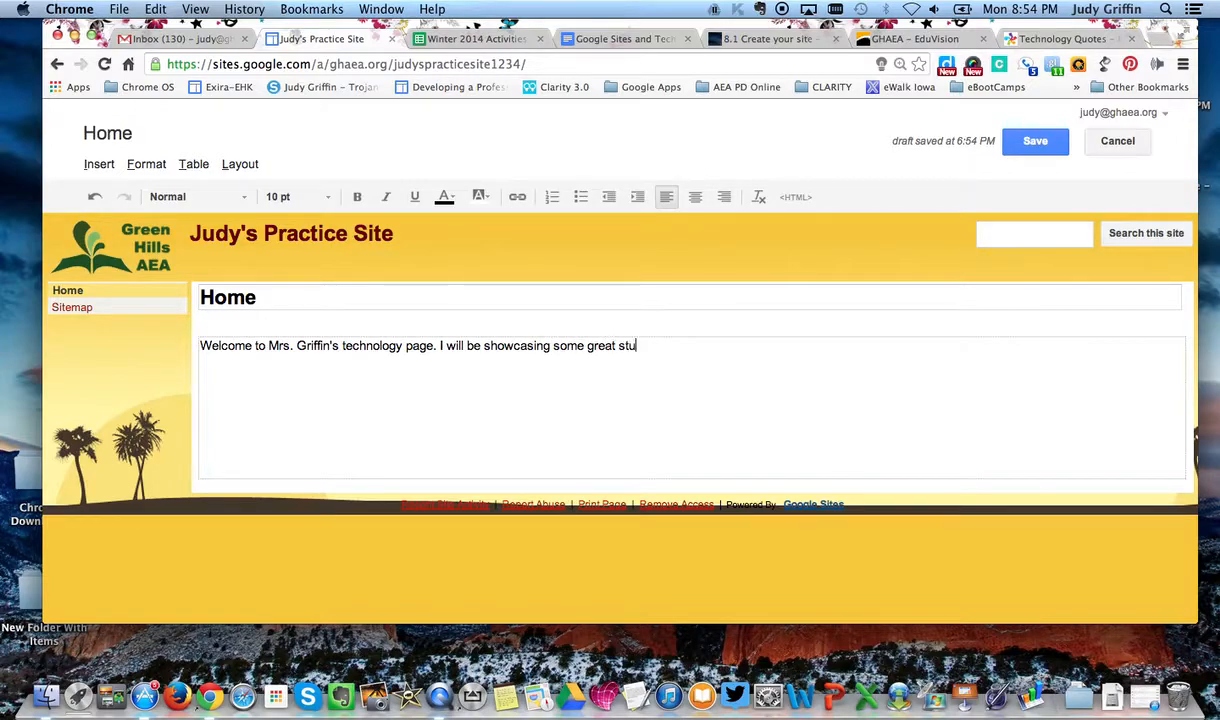
{"action": "type", "text": "dent projects on this s"}
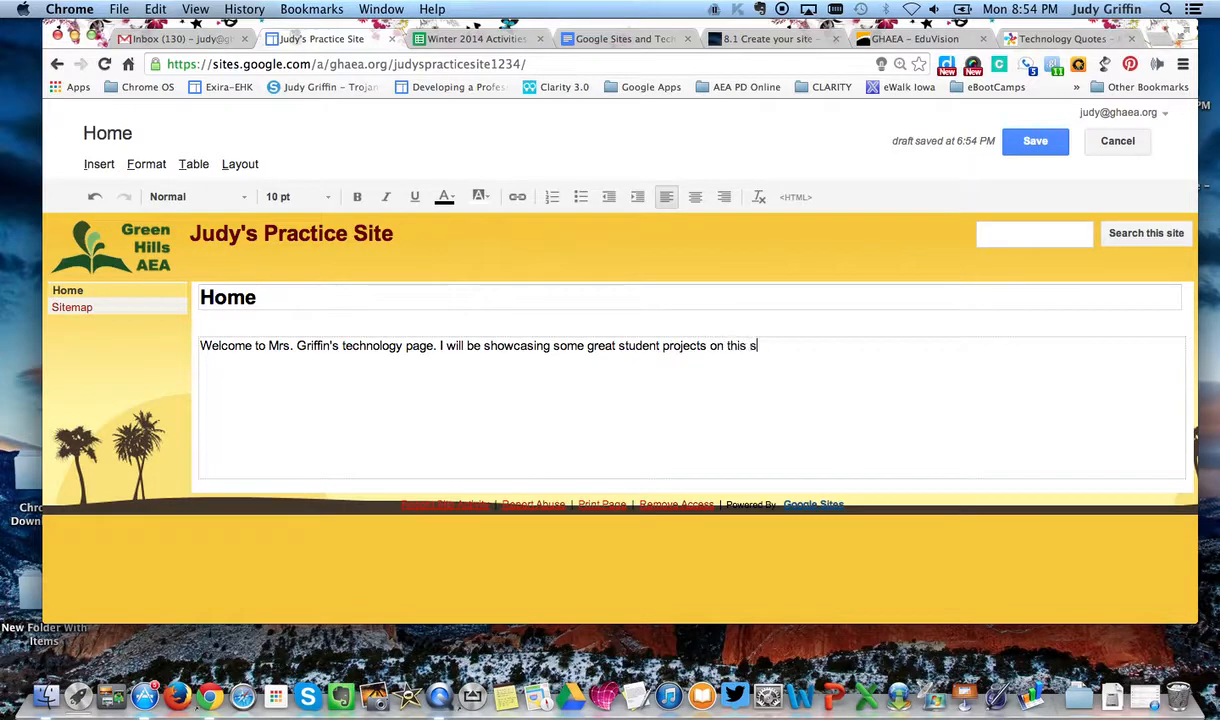
{"action": "type", "text": "ite. Hope you find them "}
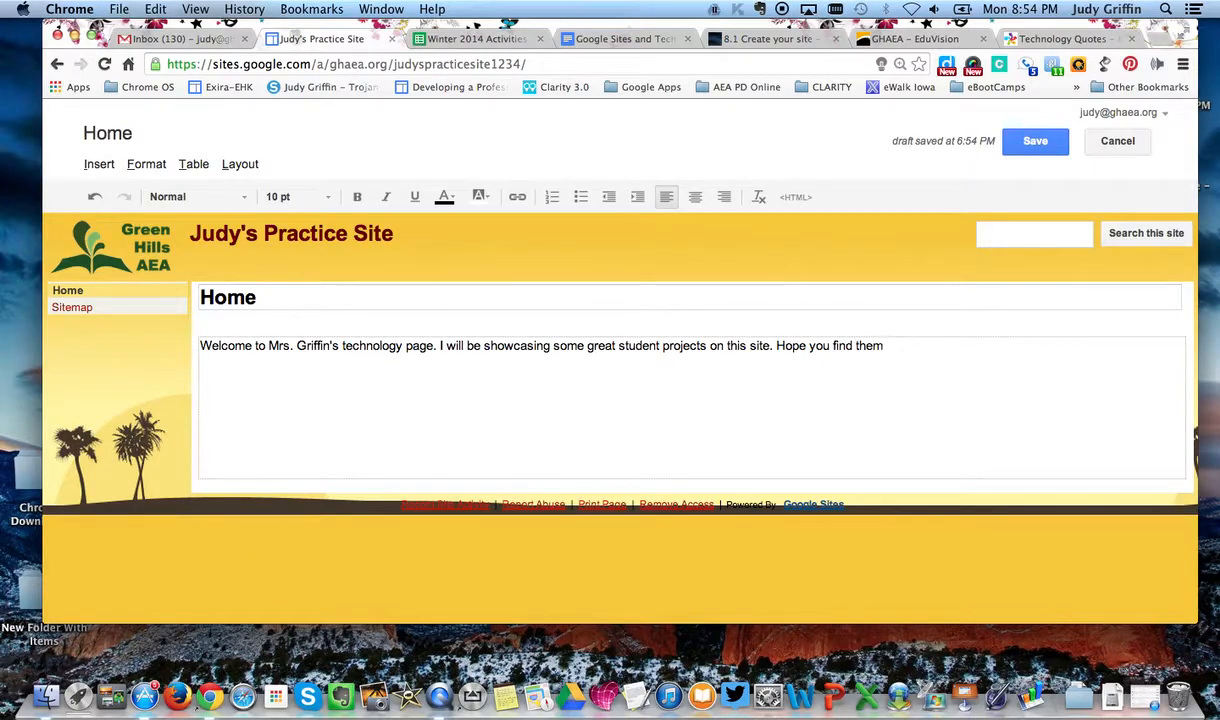
{"action": "type", "text": "inspirational and"}
{"action": "type", "text": "can re"}
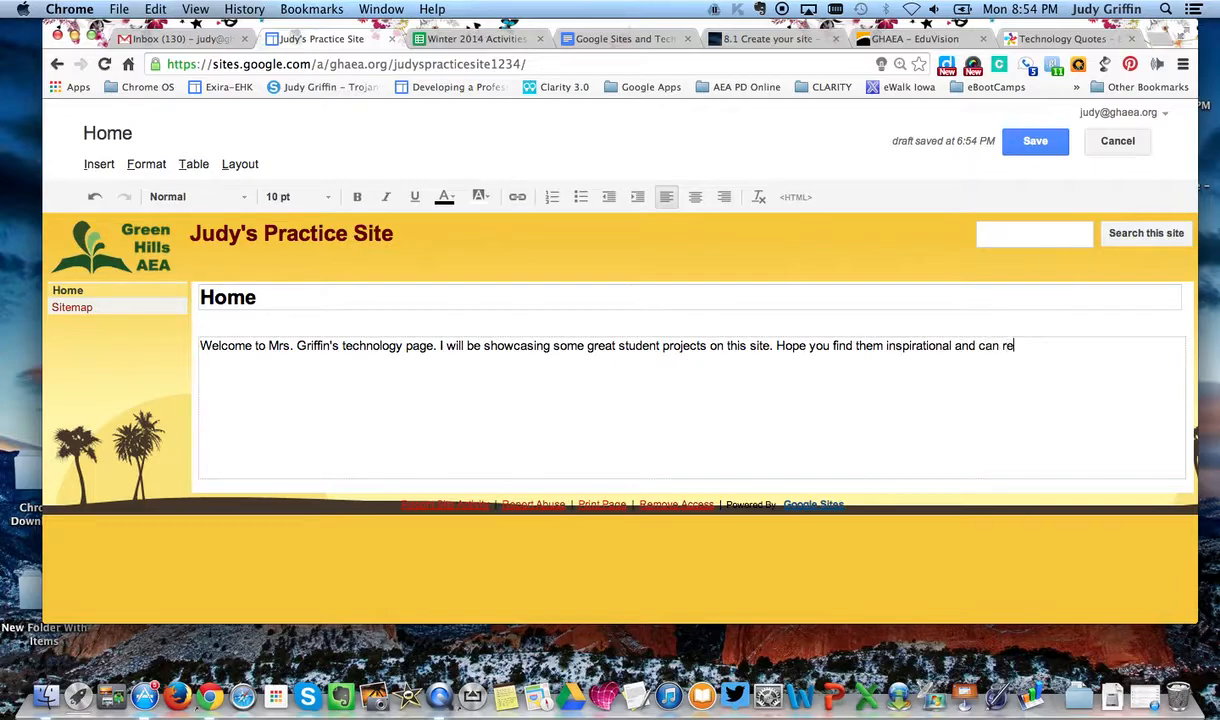
{"action": "type", "text": "plicate them."}
Apply the One column layout to the Home page and place the cursor in its header, body and footer sections.
{"action": "left_click", "coordinate": [245, 166]}
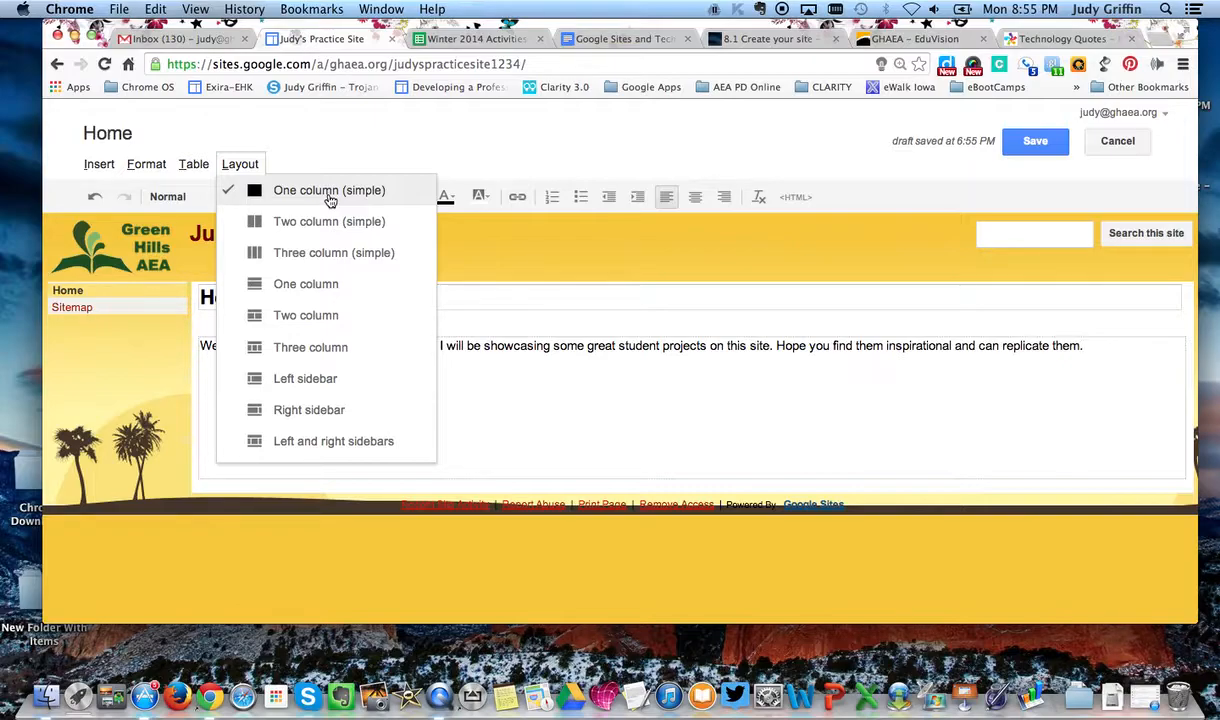
{"action": "left_click", "coordinate": [320, 285]}
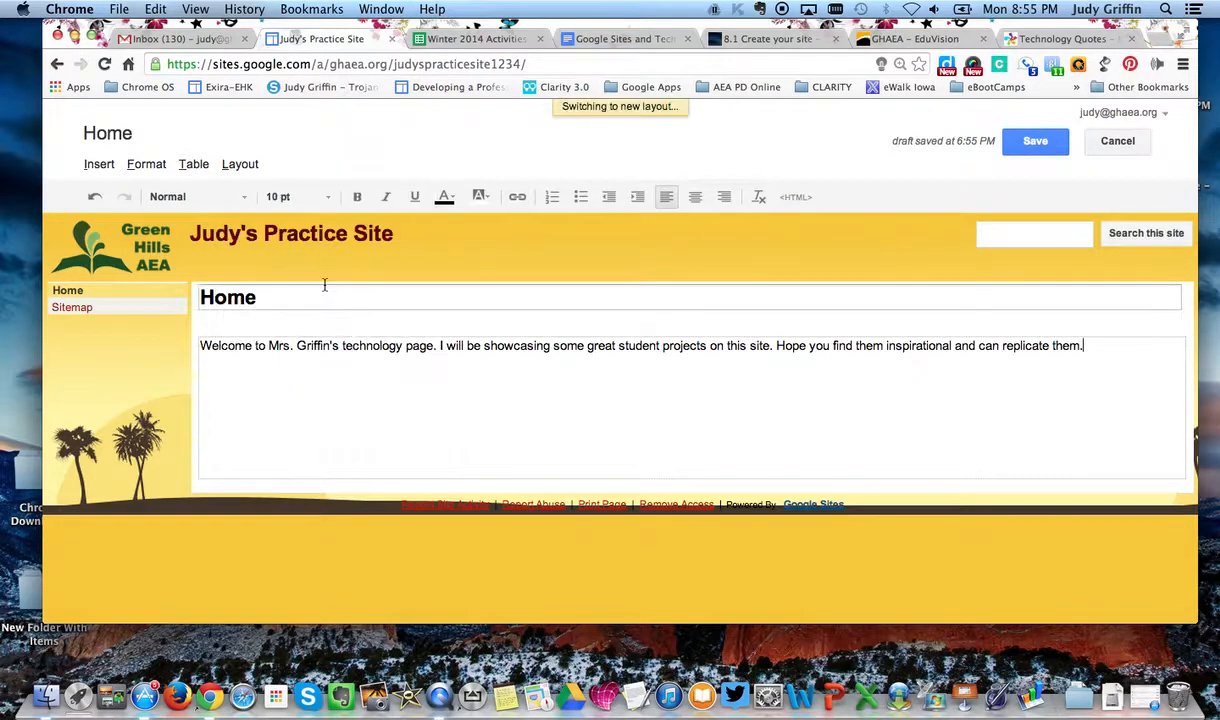
{"action": "left_click_drag", "start_coordinate": [204, 351], "coordinate": [350, 361]}
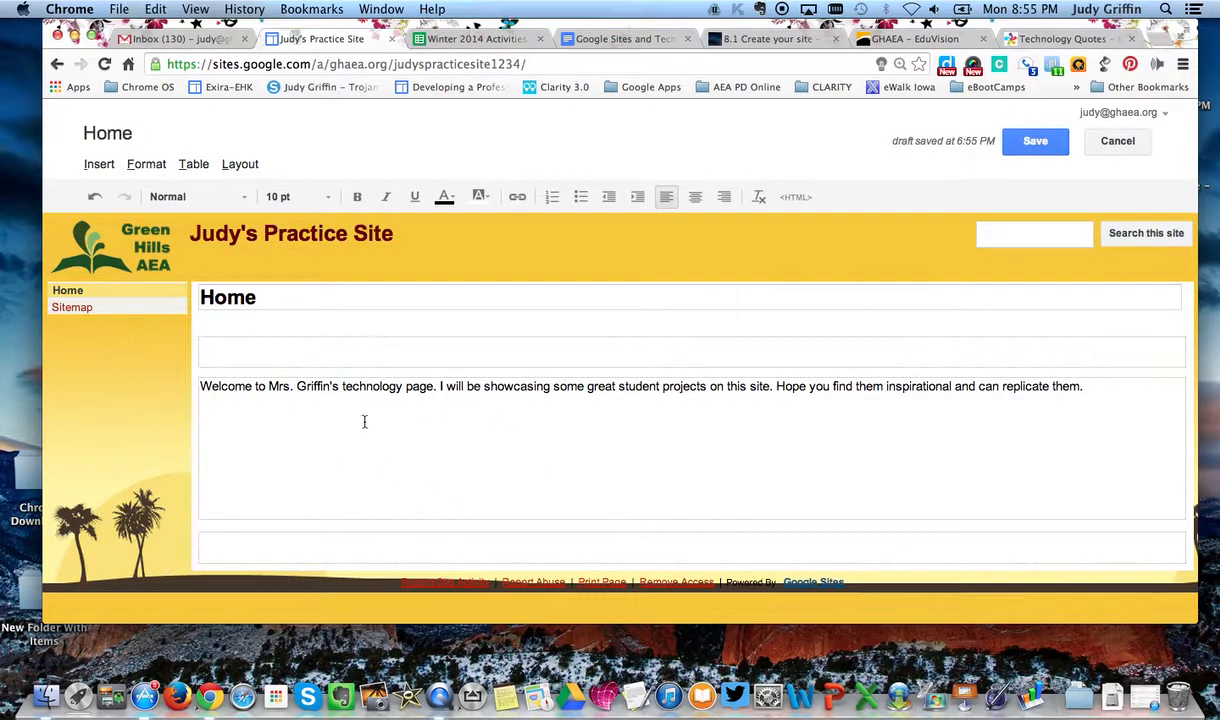
{"action": "left_click", "coordinate": [383, 543]}
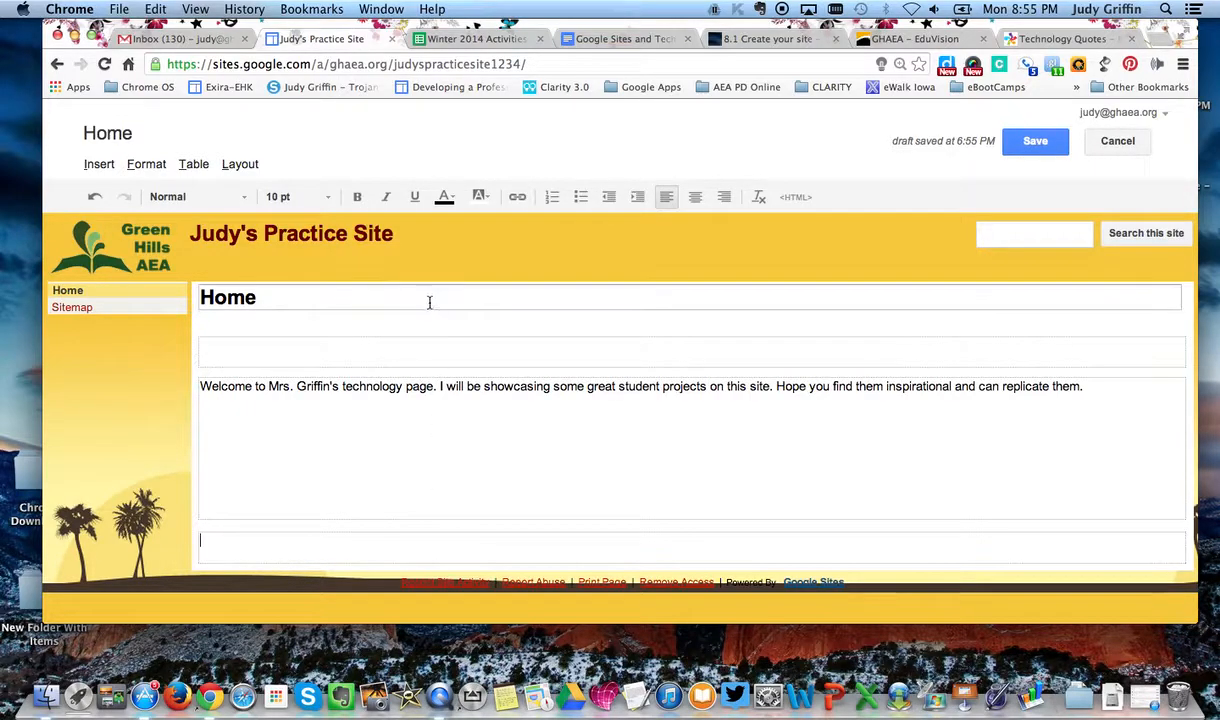
{"action": "left_click", "coordinate": [318, 340]}
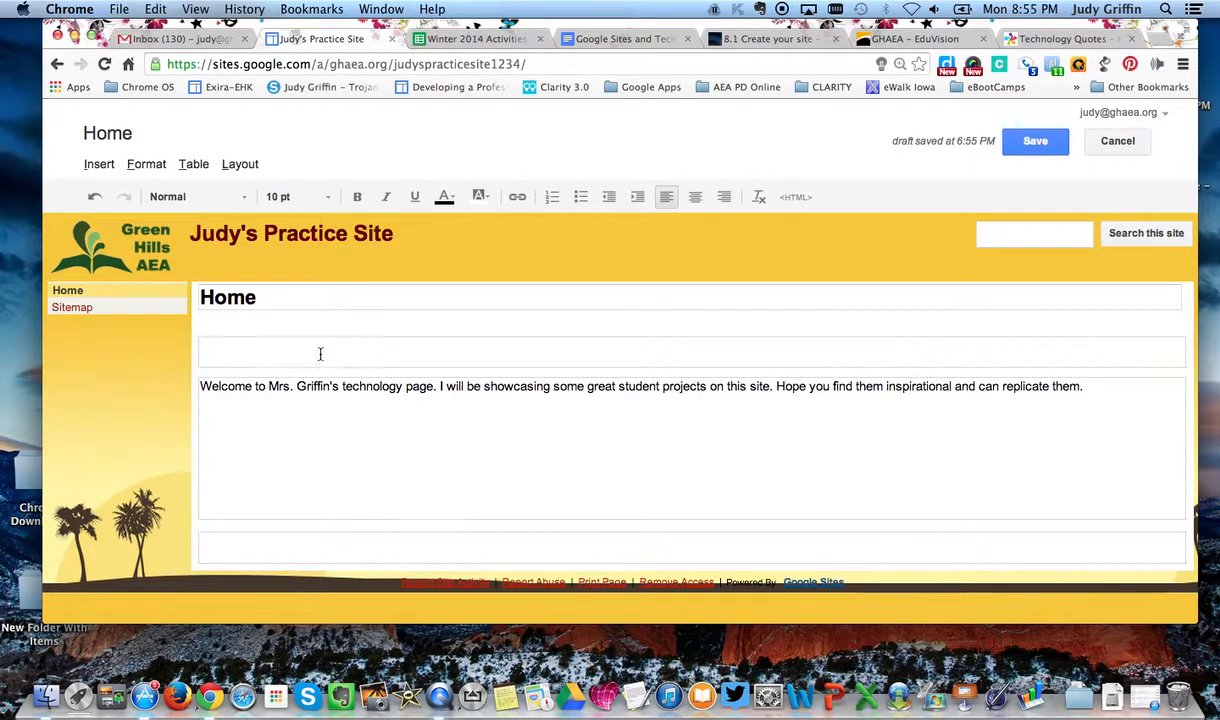
{"action": "left_click", "coordinate": [228, 385]}
{"action": "left_click", "coordinate": [251, 548]}
Switch the Home page to the Two column layout with header and footer sections.
{"action": "left_click", "coordinate": [240, 167]}
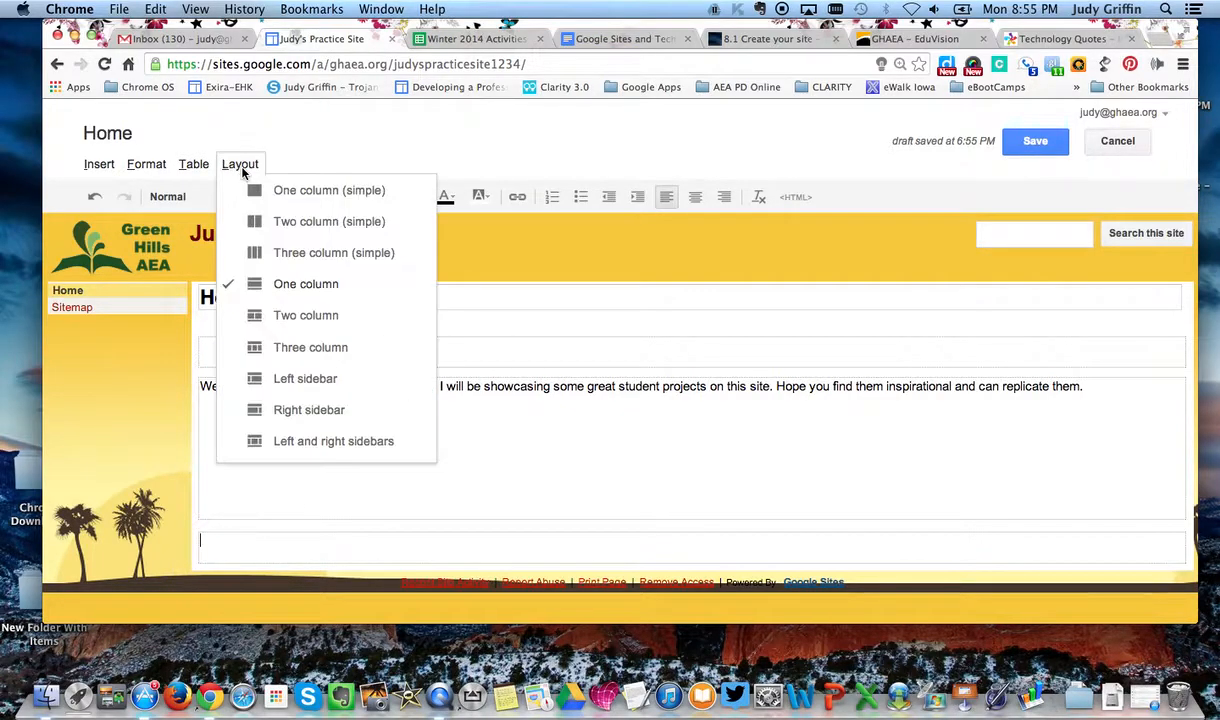
{"action": "left_click", "coordinate": [306, 318]}
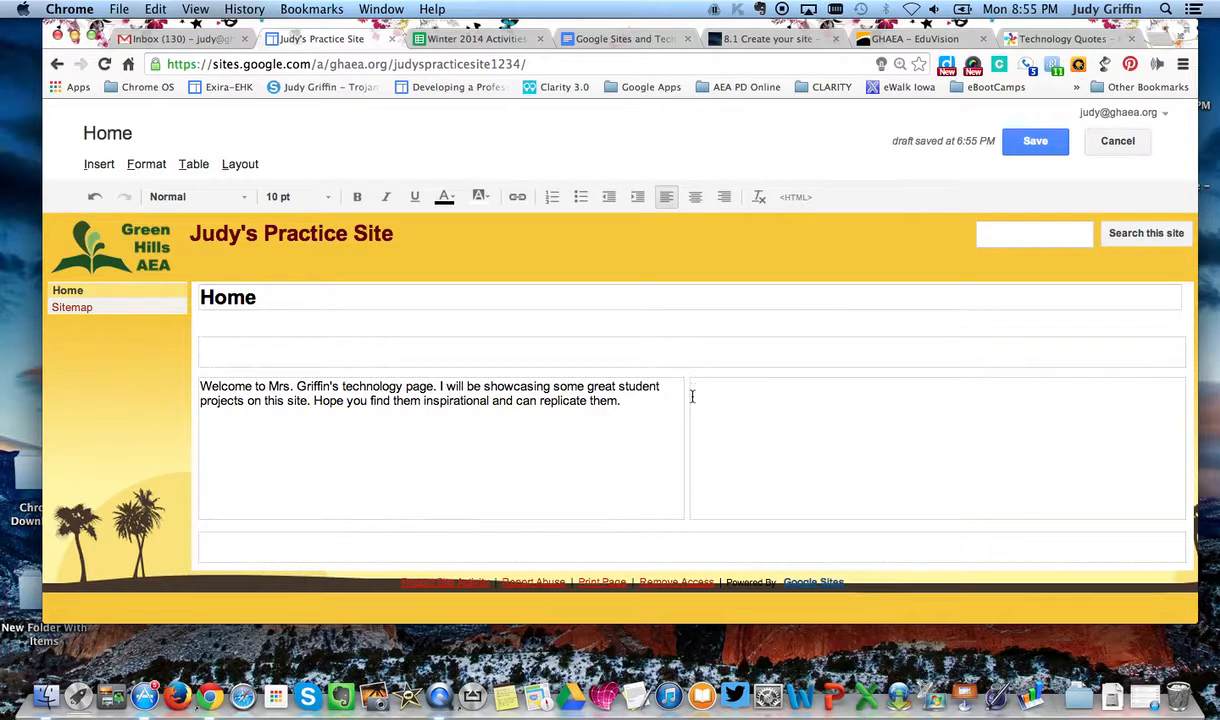
{"action": "left_click", "coordinate": [629, 402]}
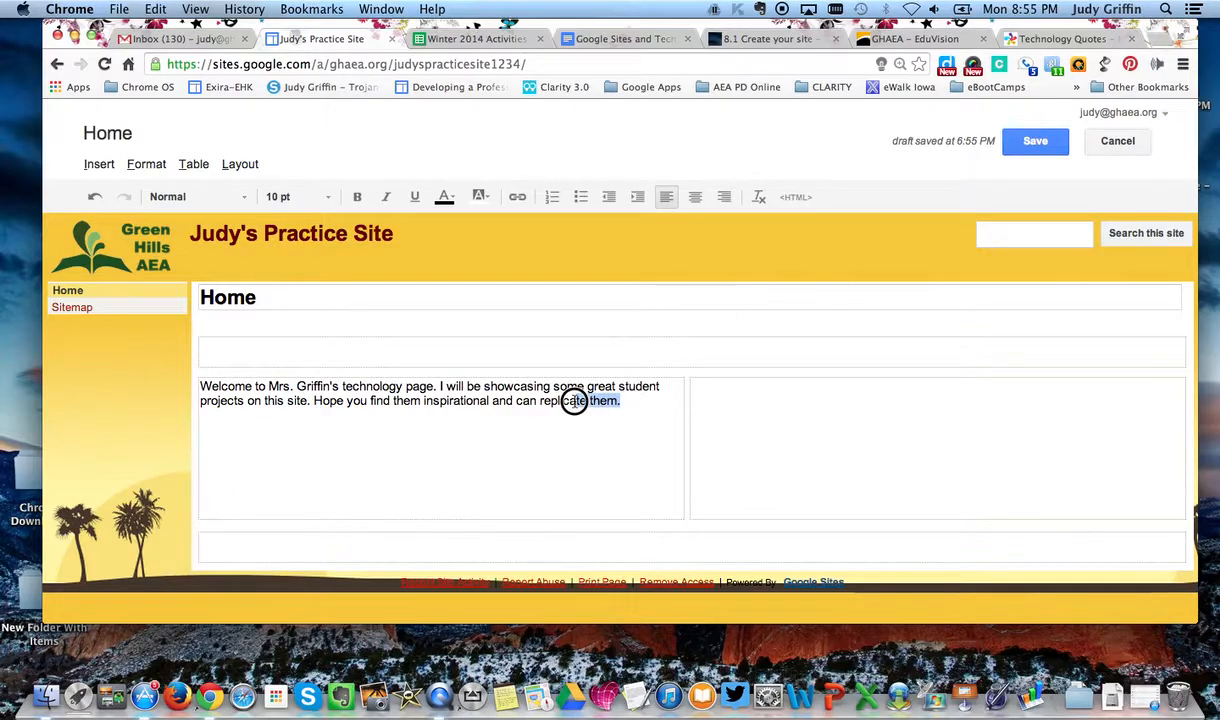
{"action": "left_click", "coordinate": [745, 413]}
{"action": "left_click", "coordinate": [625, 409]}
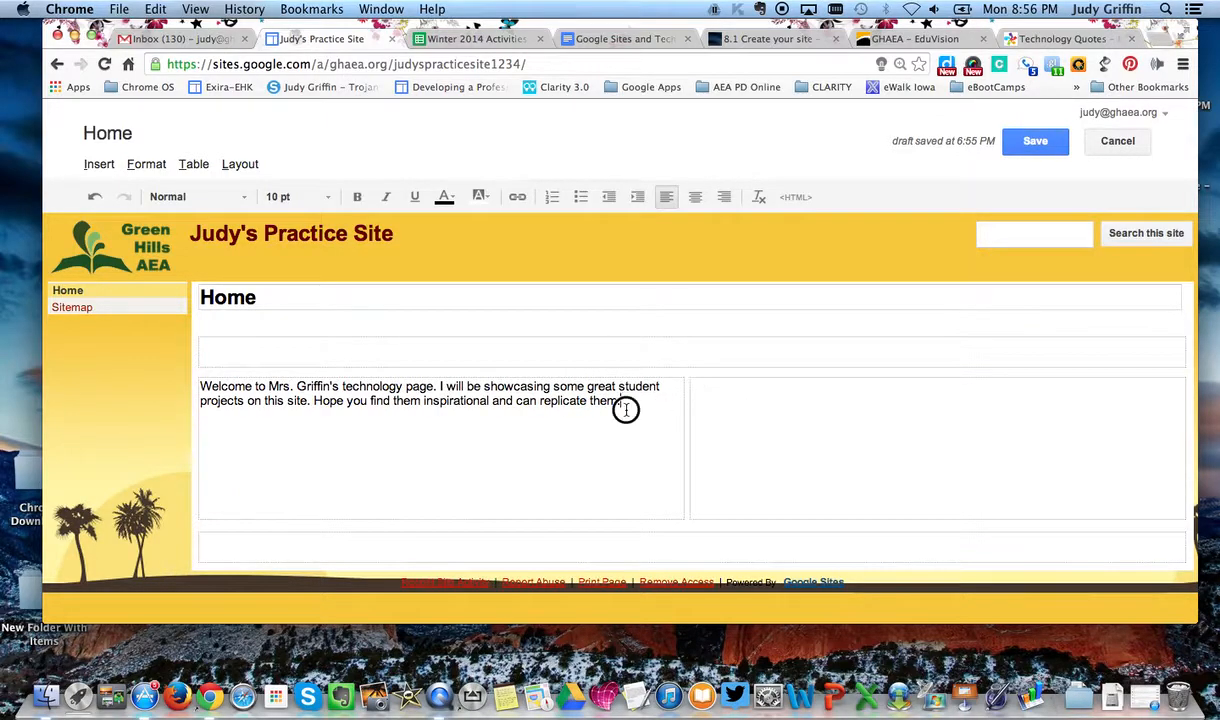
{"action": "left_click", "coordinate": [724, 401]}
Format the whole welcome text in the first column as 16 pt Verdana.
{"action": "left_click_drag", "start_coordinate": [622, 401], "coordinate": [200, 388]}
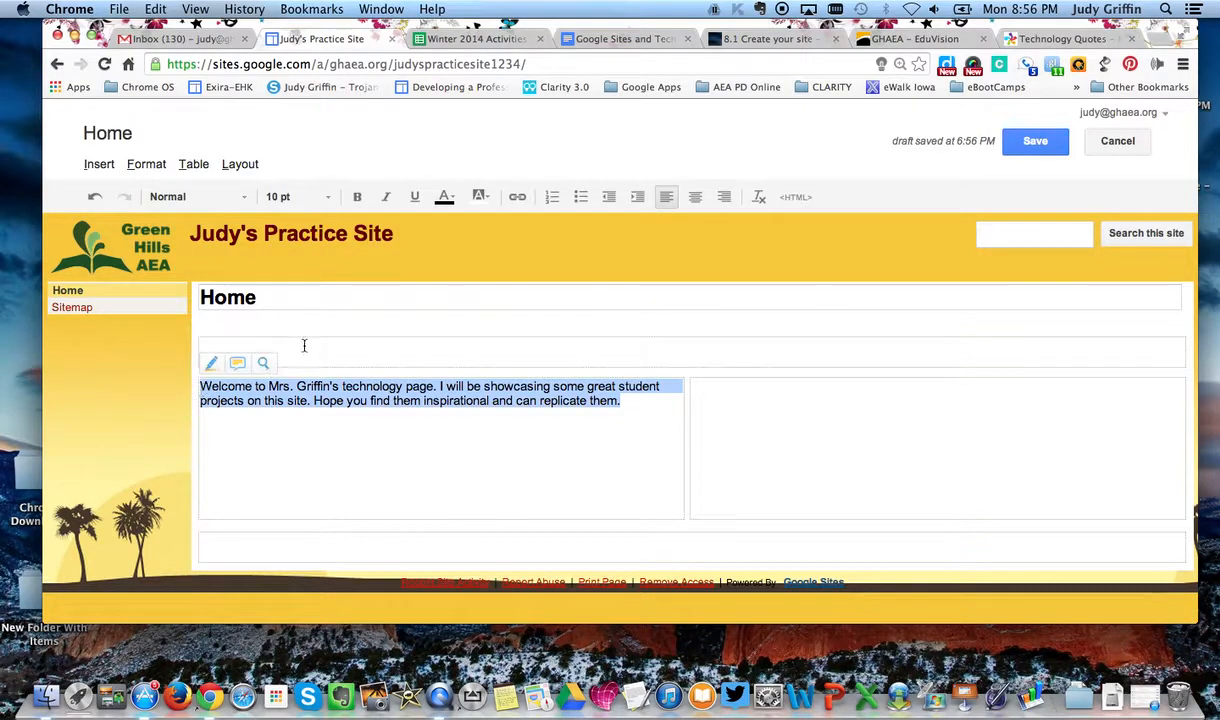
{"action": "left_click", "coordinate": [334, 201]}
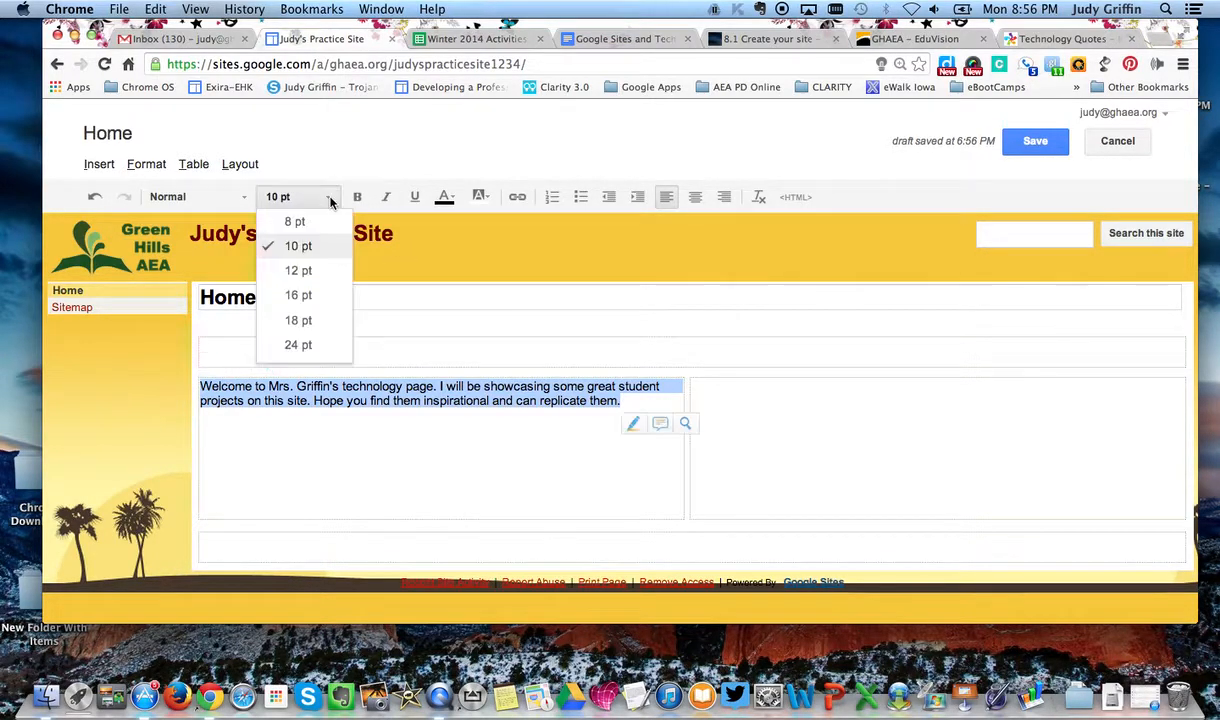
{"action": "left_click", "coordinate": [307, 298]}
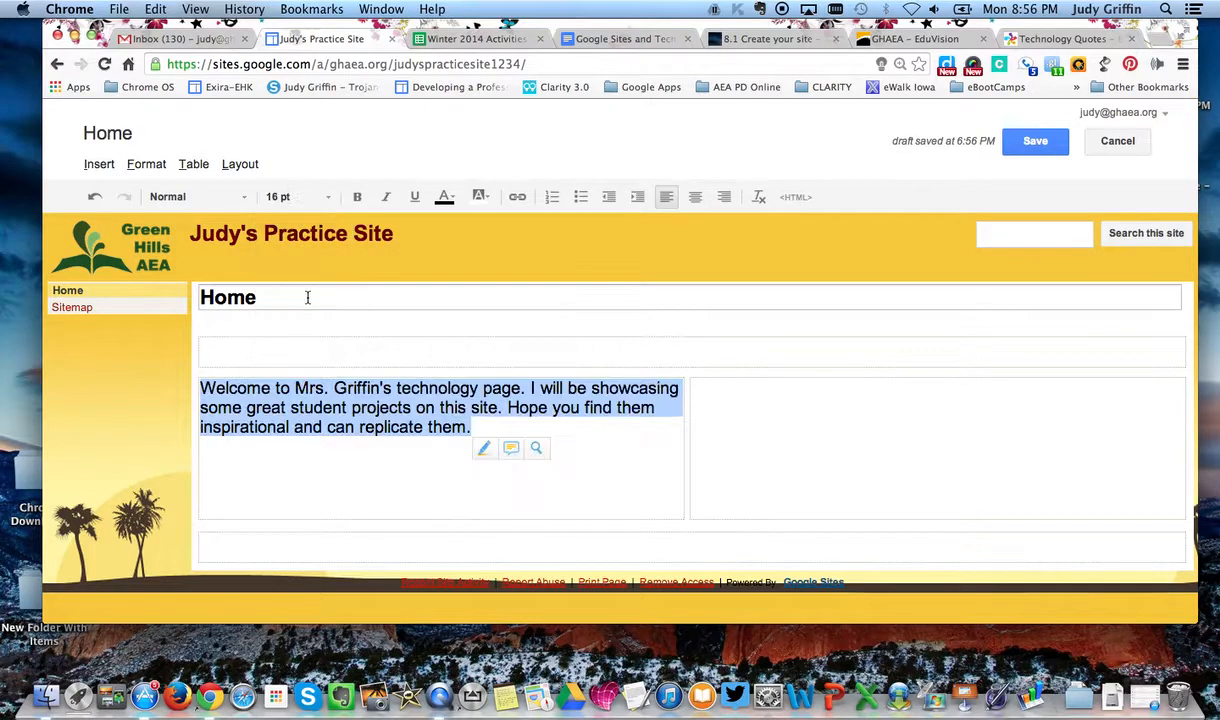
{"action": "left_click", "coordinate": [240, 200]}
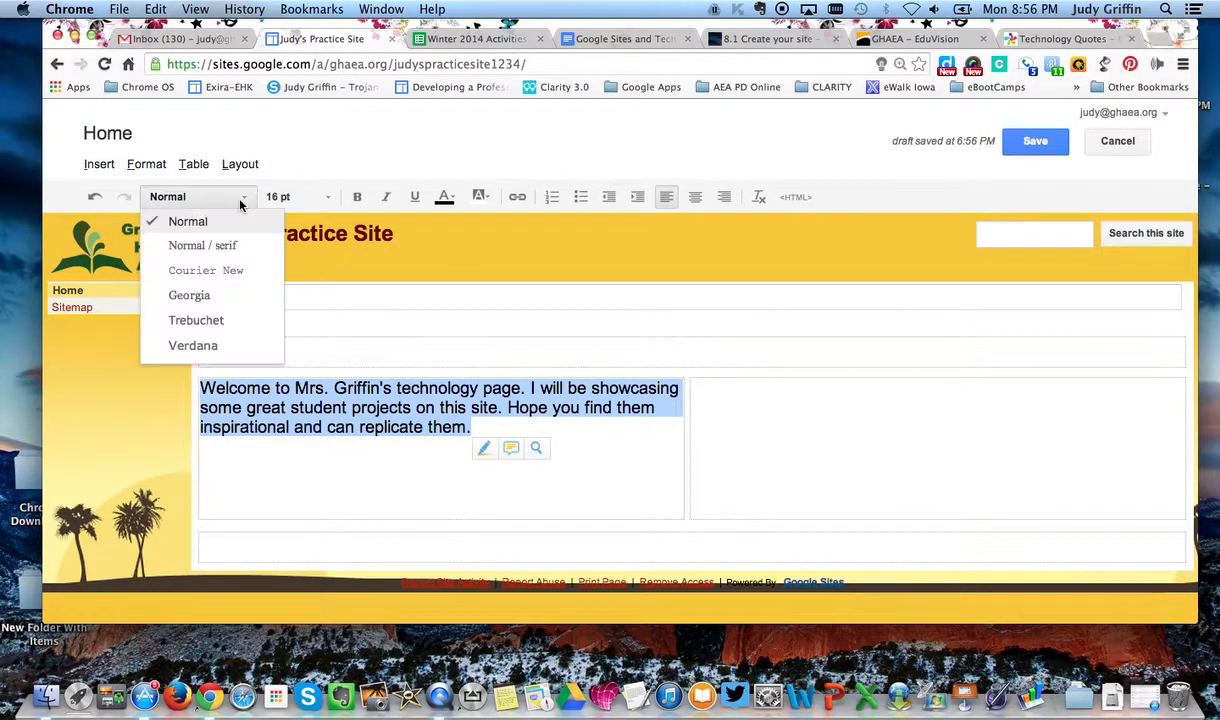
{"action": "left_click", "coordinate": [221, 347]}
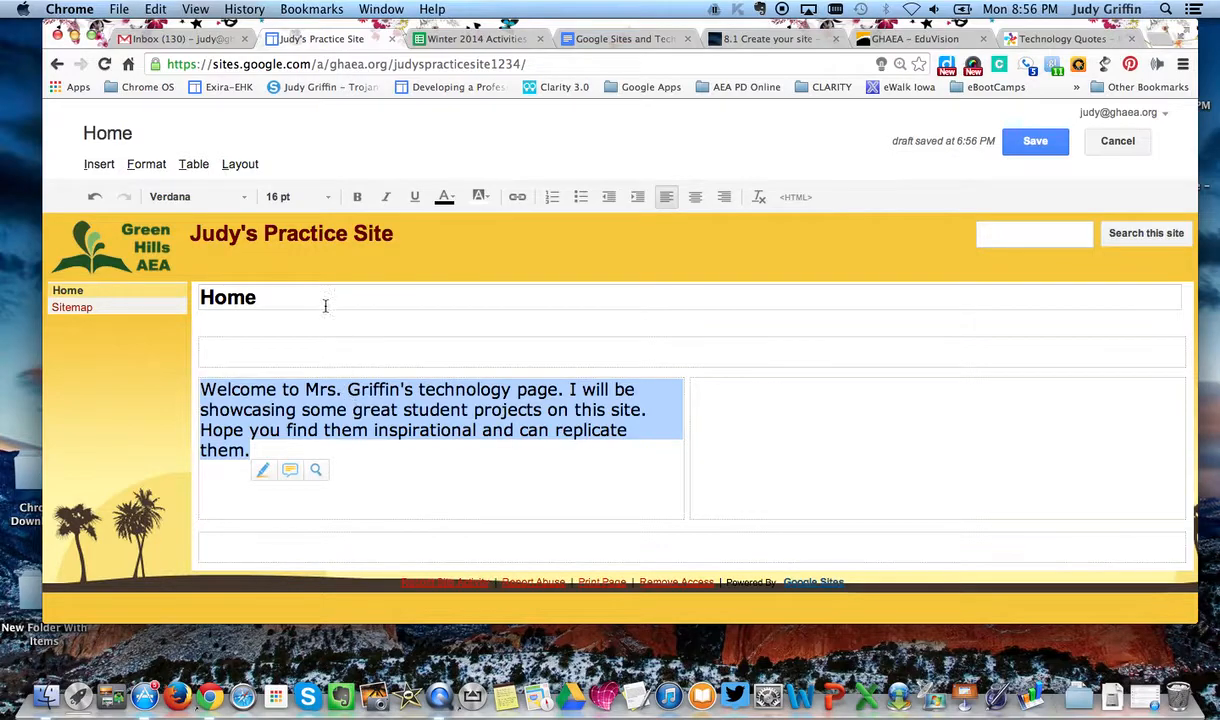
Color the welcome text purple and deselect it.
{"action": "left_click", "coordinate": [446, 199]}
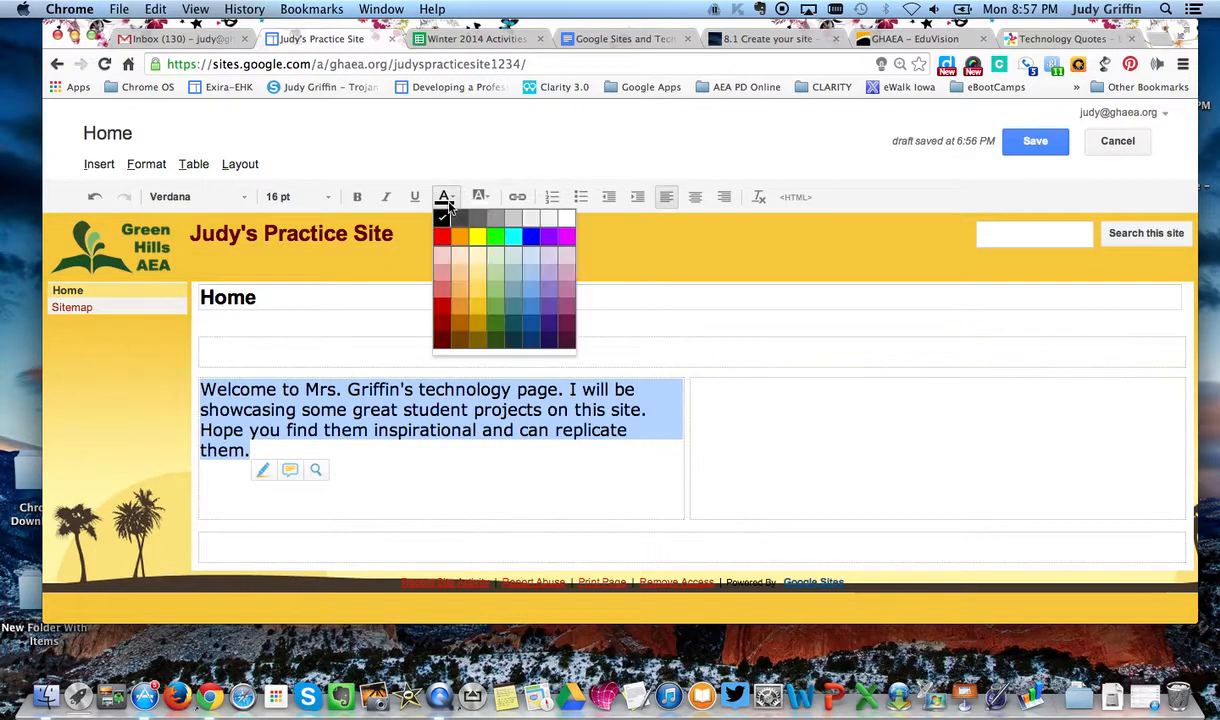
{"action": "left_click", "coordinate": [556, 240]}
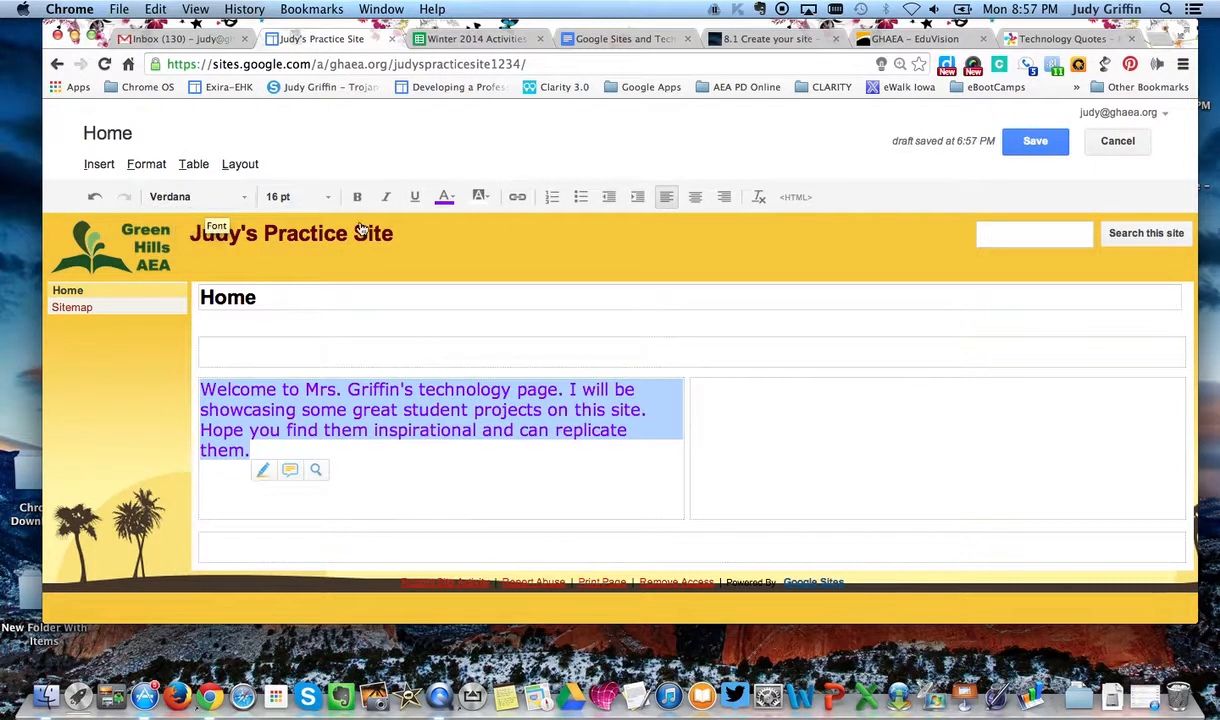
{"action": "left_click", "coordinate": [496, 441]}
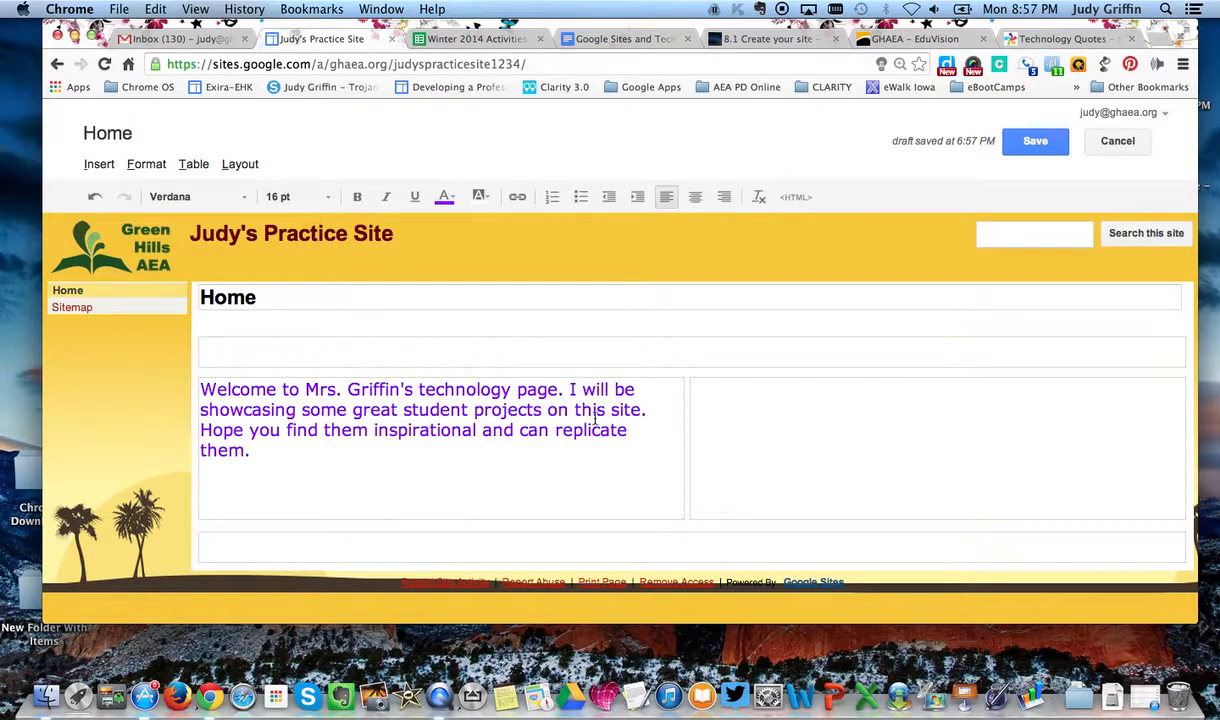
Insert the uploaded photo of the laptop into the second column of the Home page.
{"action": "left_click", "coordinate": [705, 392]}
{"action": "left_click", "coordinate": [100, 165]}
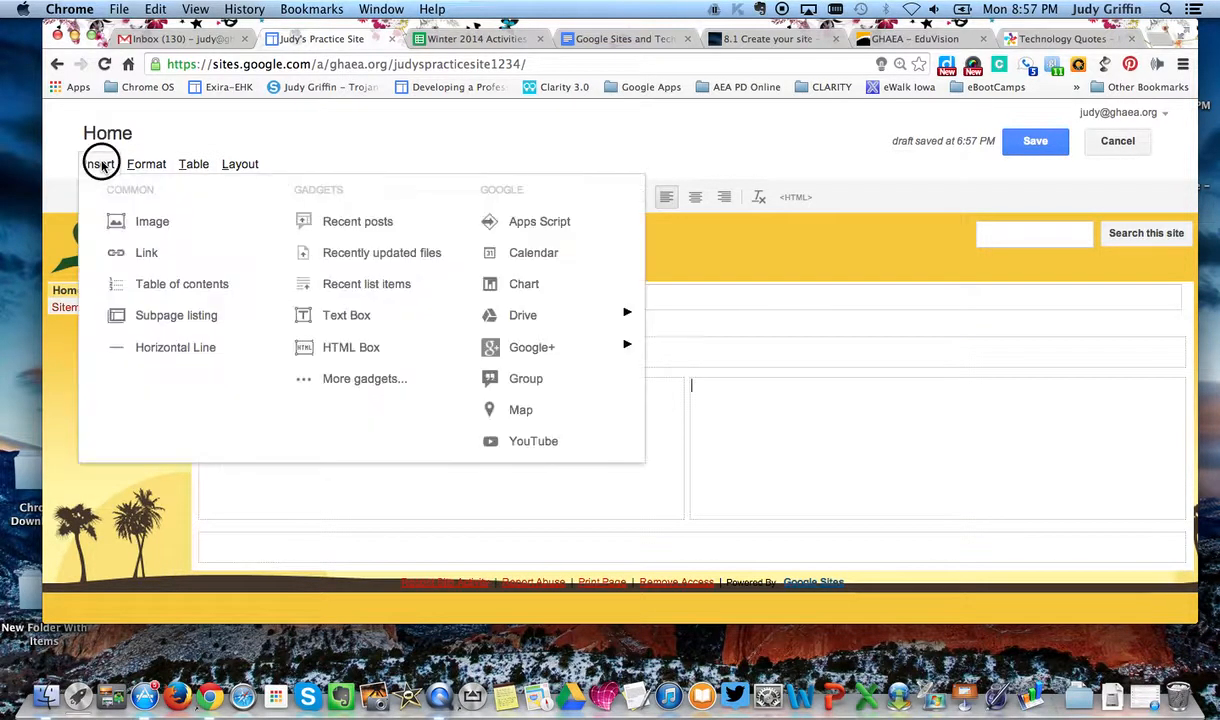
{"action": "left_click", "coordinate": [152, 222]}
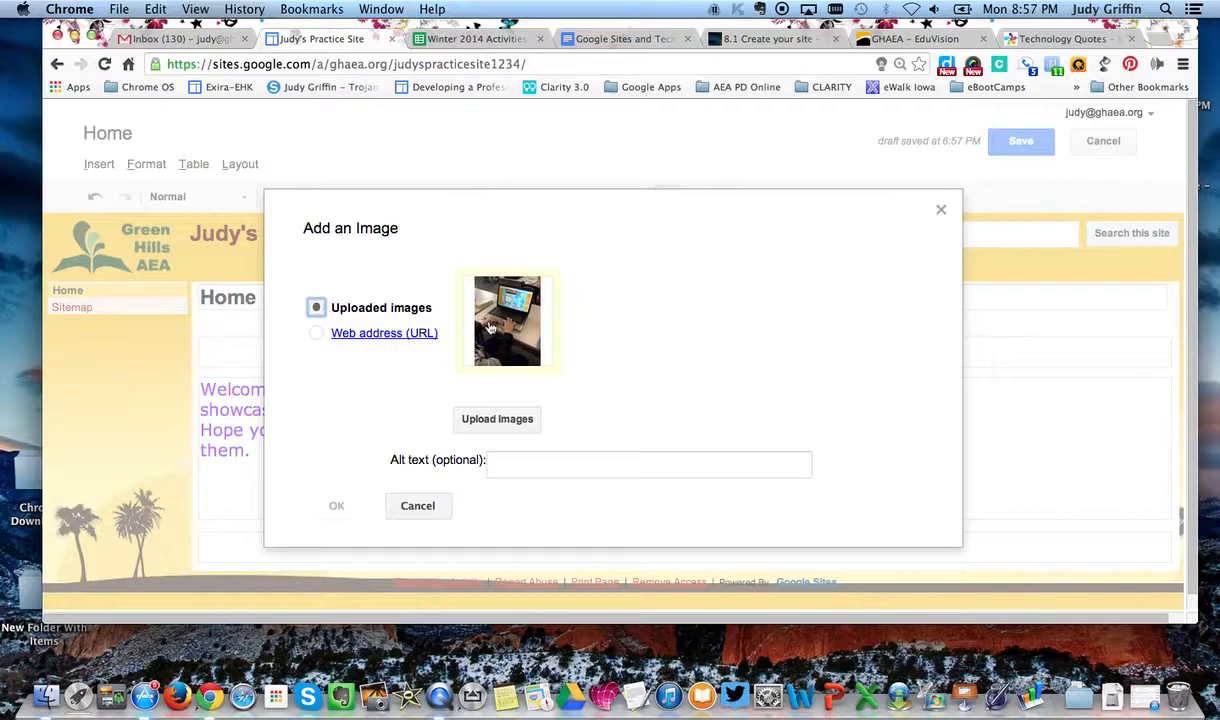
{"action": "left_click", "coordinate": [522, 316]}
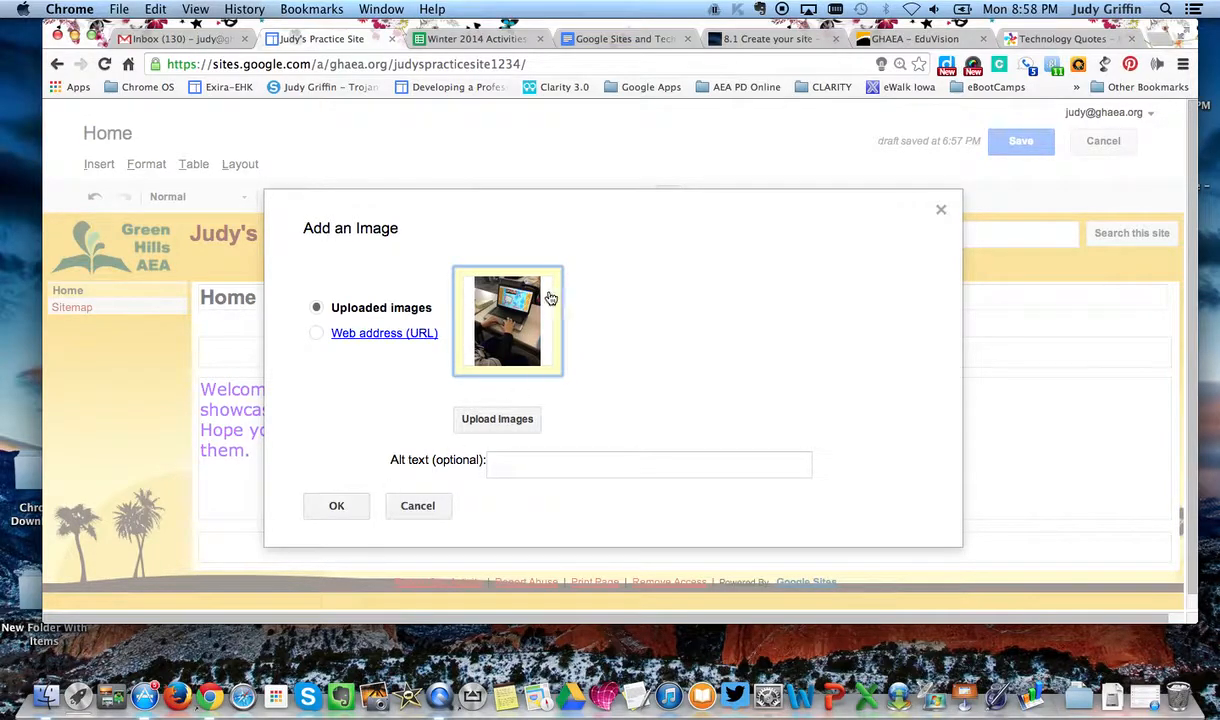
{"action": "left_click", "coordinate": [337, 506]}
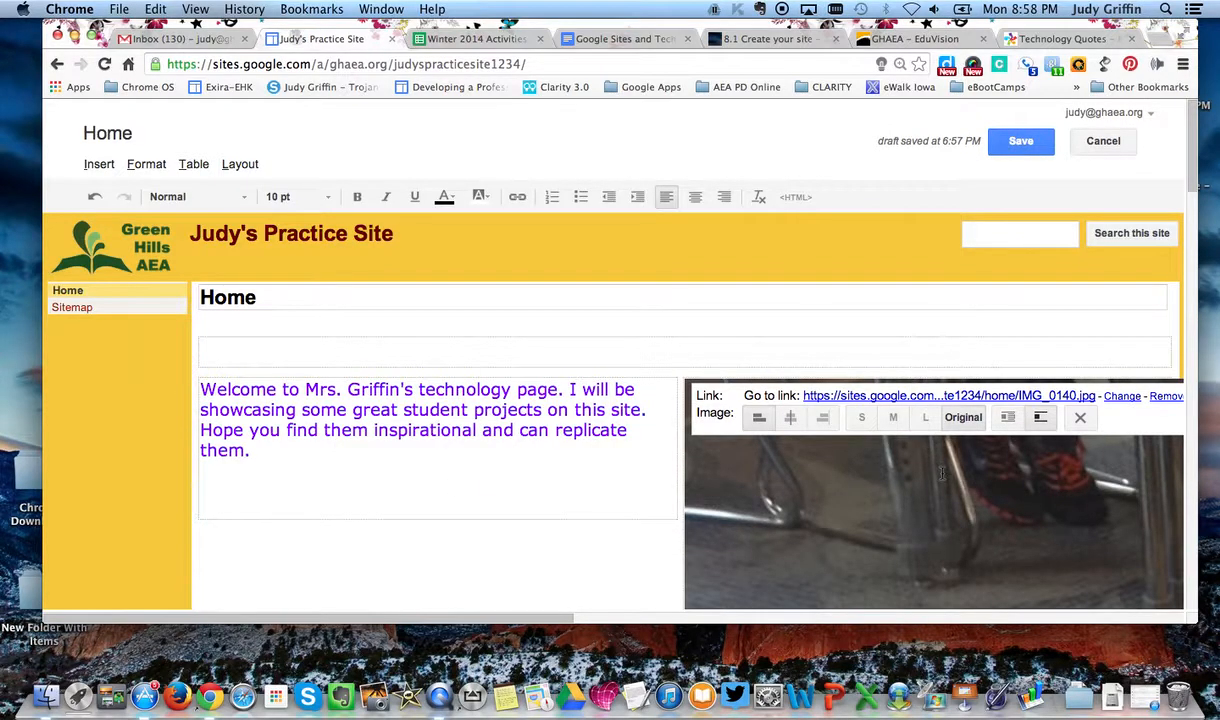
Try the large, medium and small sizes on the inserted photo and set it to size L.
{"action": "scroll", "coordinate": [641, 461], "scroll_direction": "down", "scroll_amount": 3}
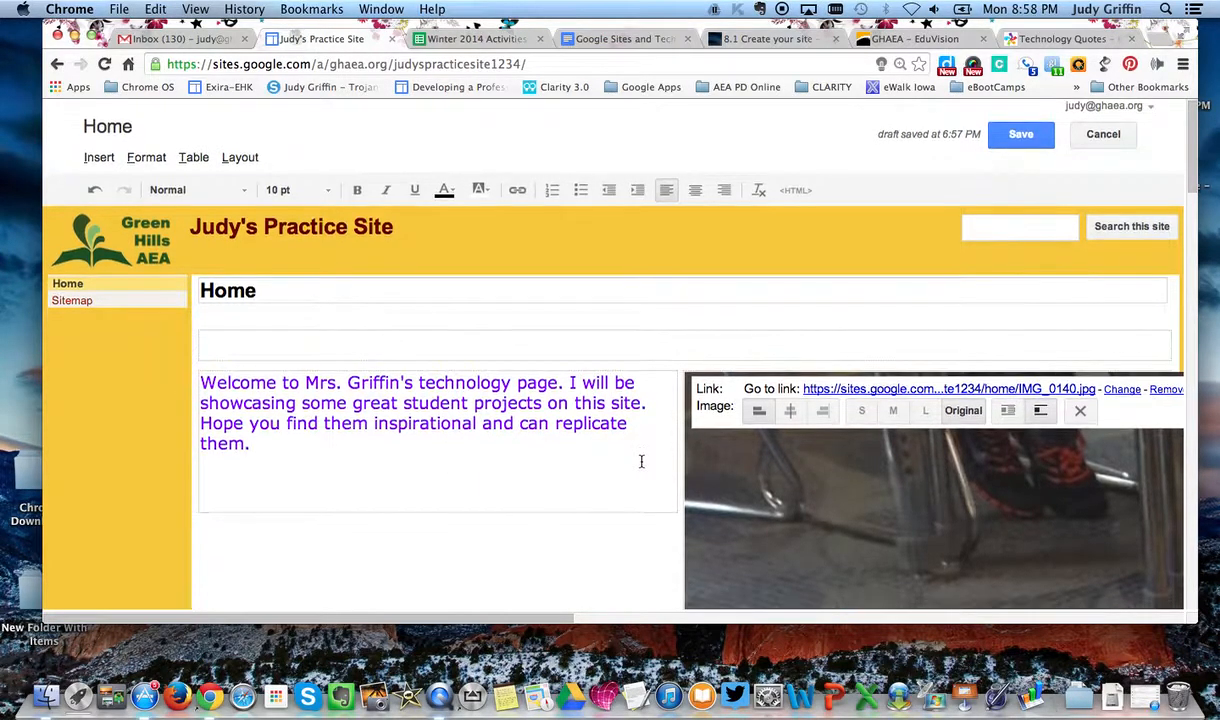
{"action": "scroll", "coordinate": [641, 461], "scroll_direction": "down", "scroll_amount": 5}
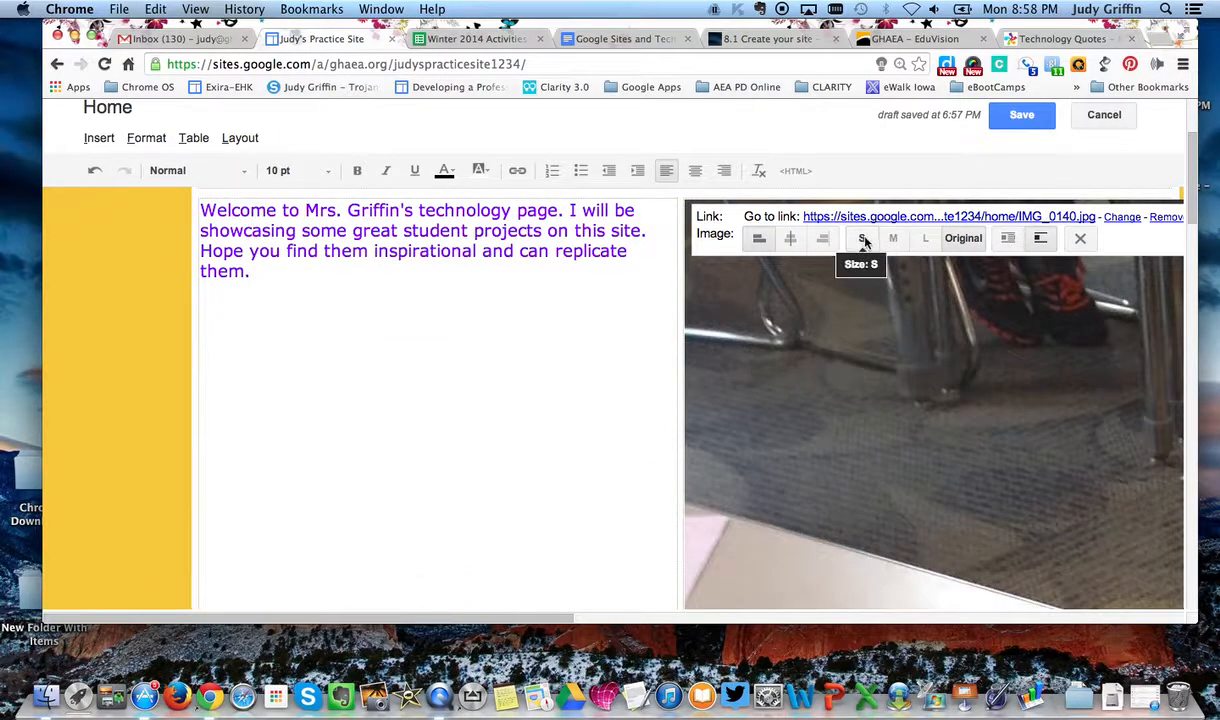
{"action": "left_click", "coordinate": [587, 301]}
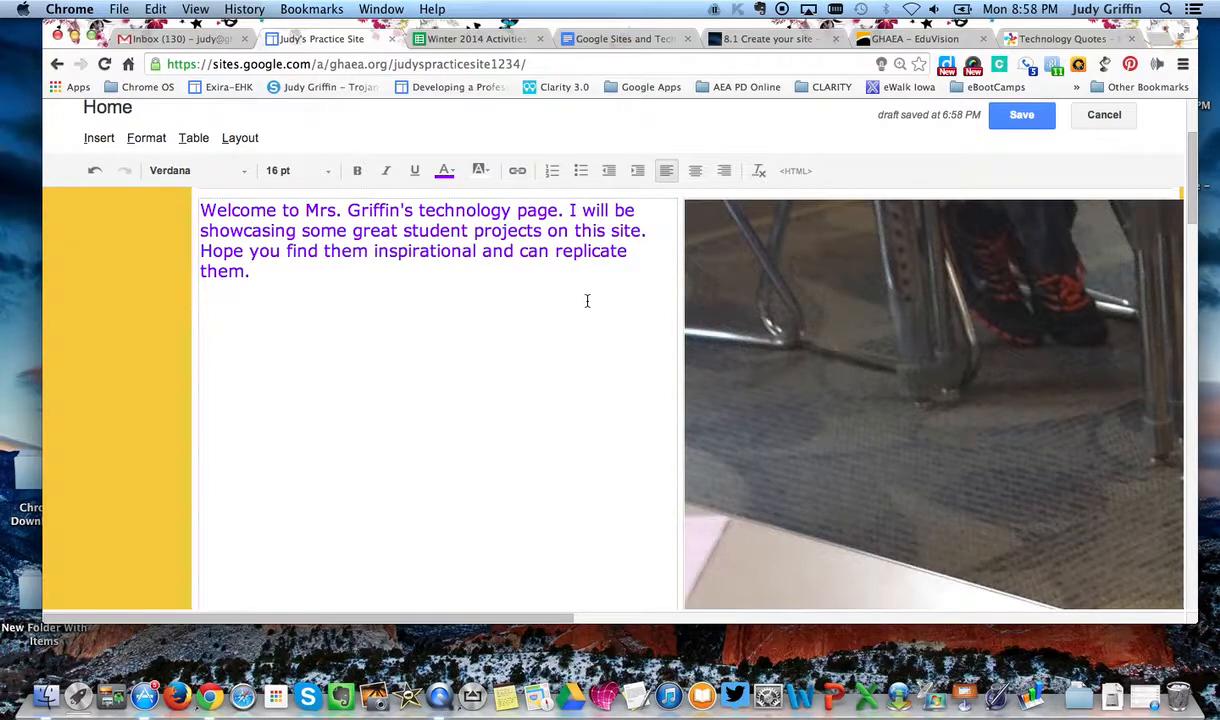
{"action": "left_click", "coordinate": [844, 237]}
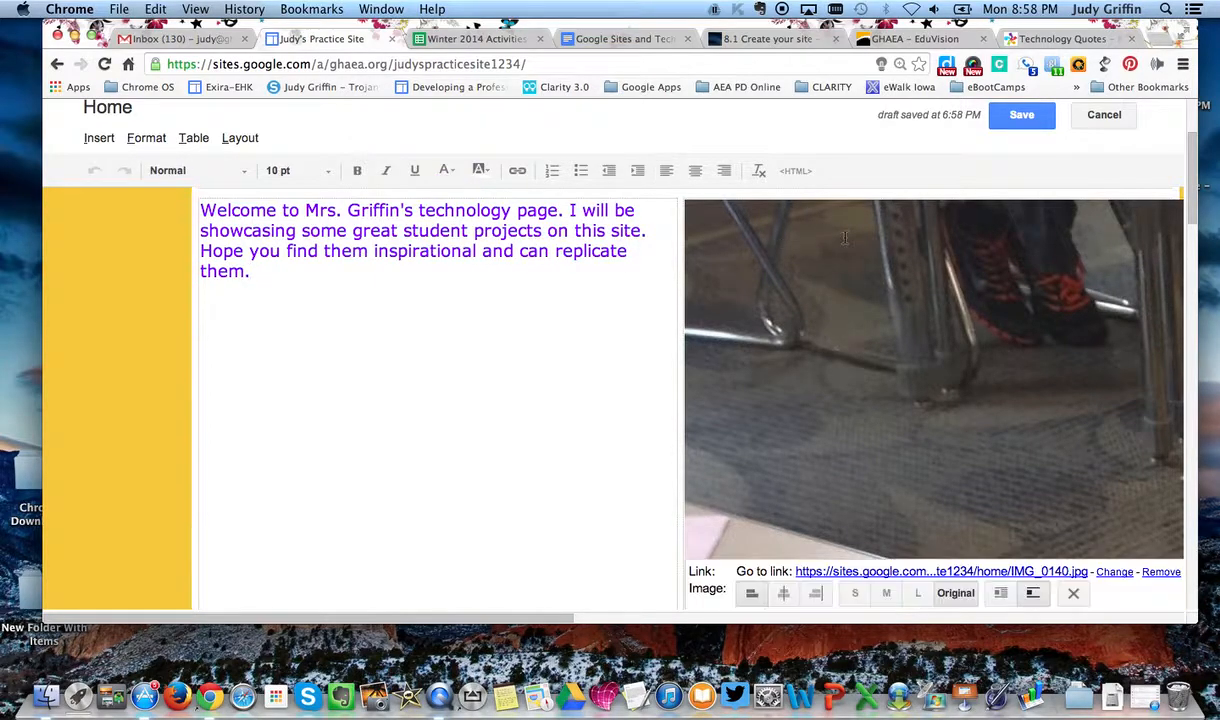
{"action": "scroll", "coordinate": [851, 497], "scroll_direction": "down", "scroll_amount": 4}
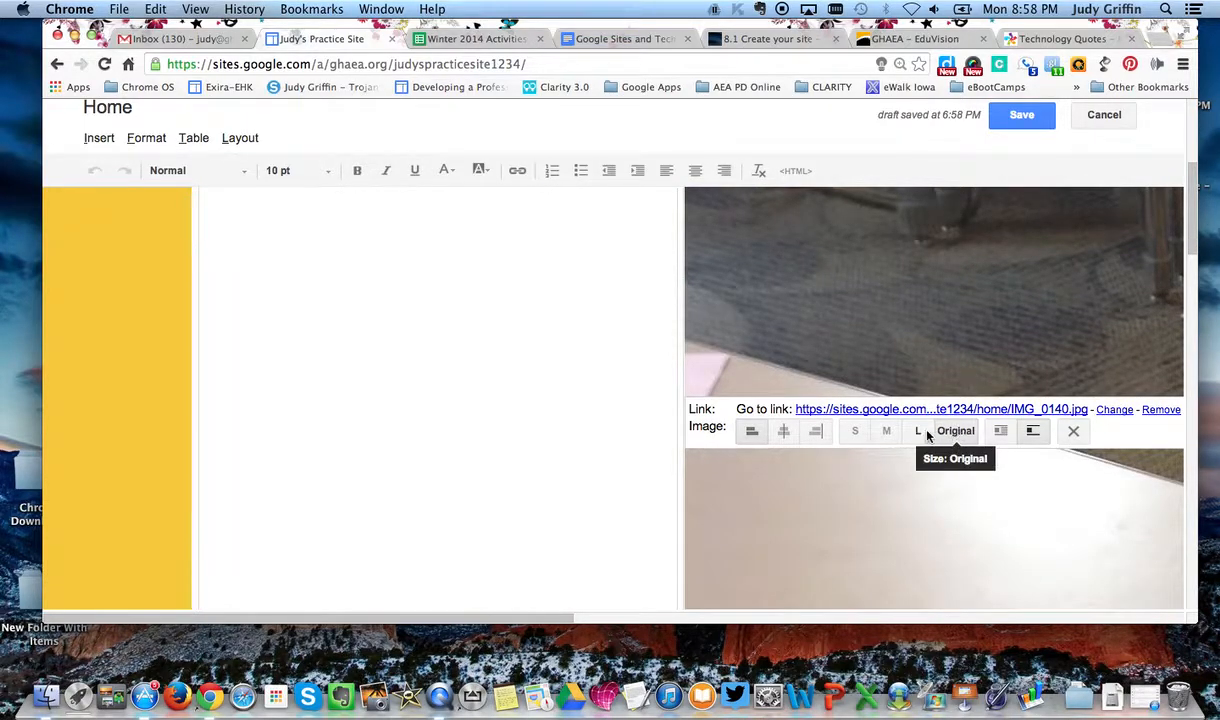
{"action": "left_click", "coordinate": [916, 431]}
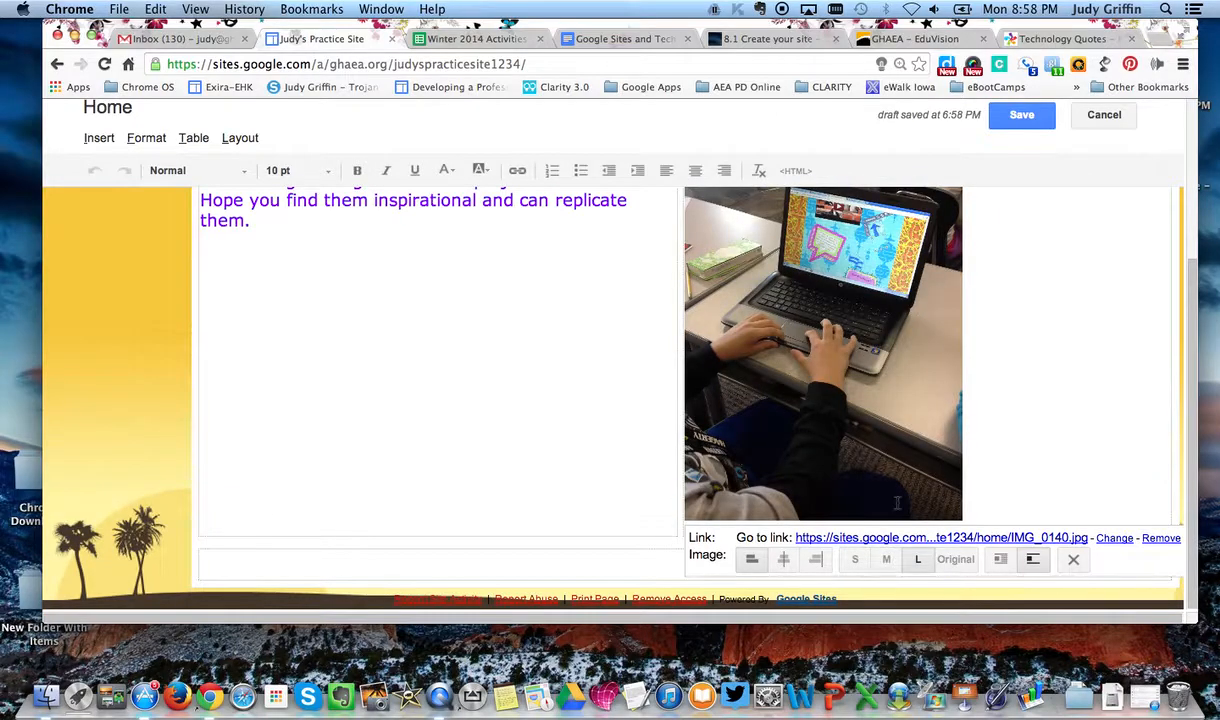
{"action": "left_click", "coordinate": [886, 559]}
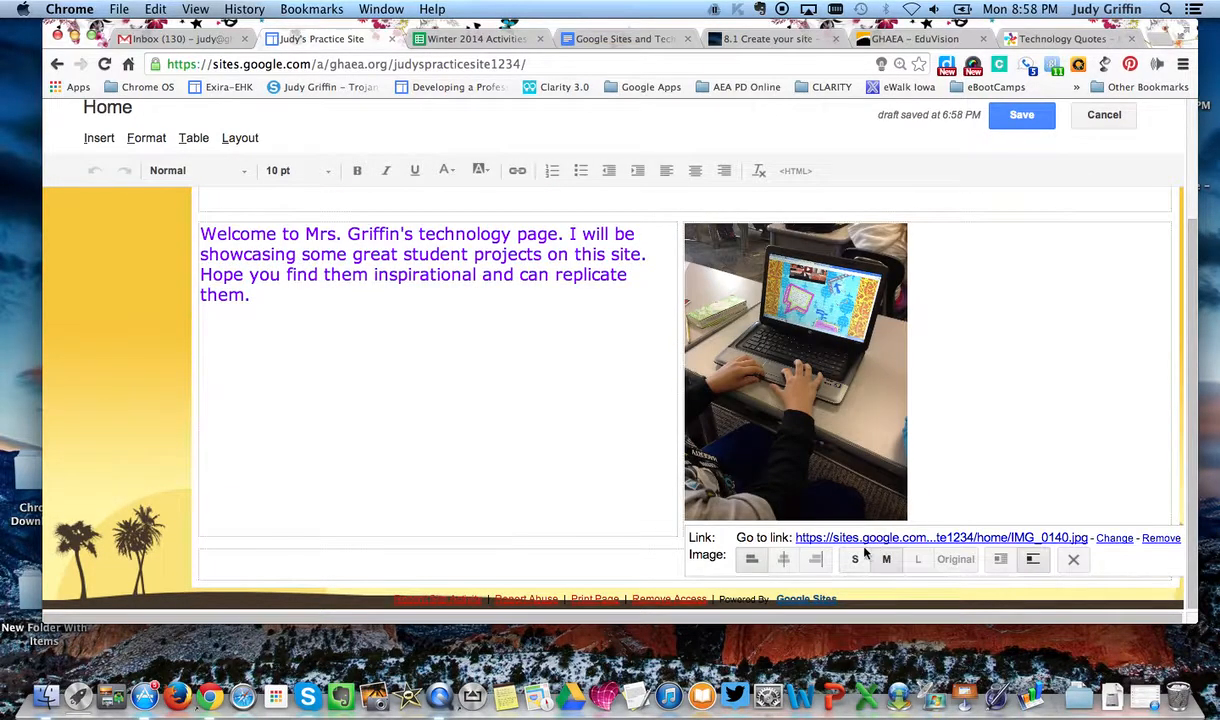
{"action": "left_click", "coordinate": [855, 559]}
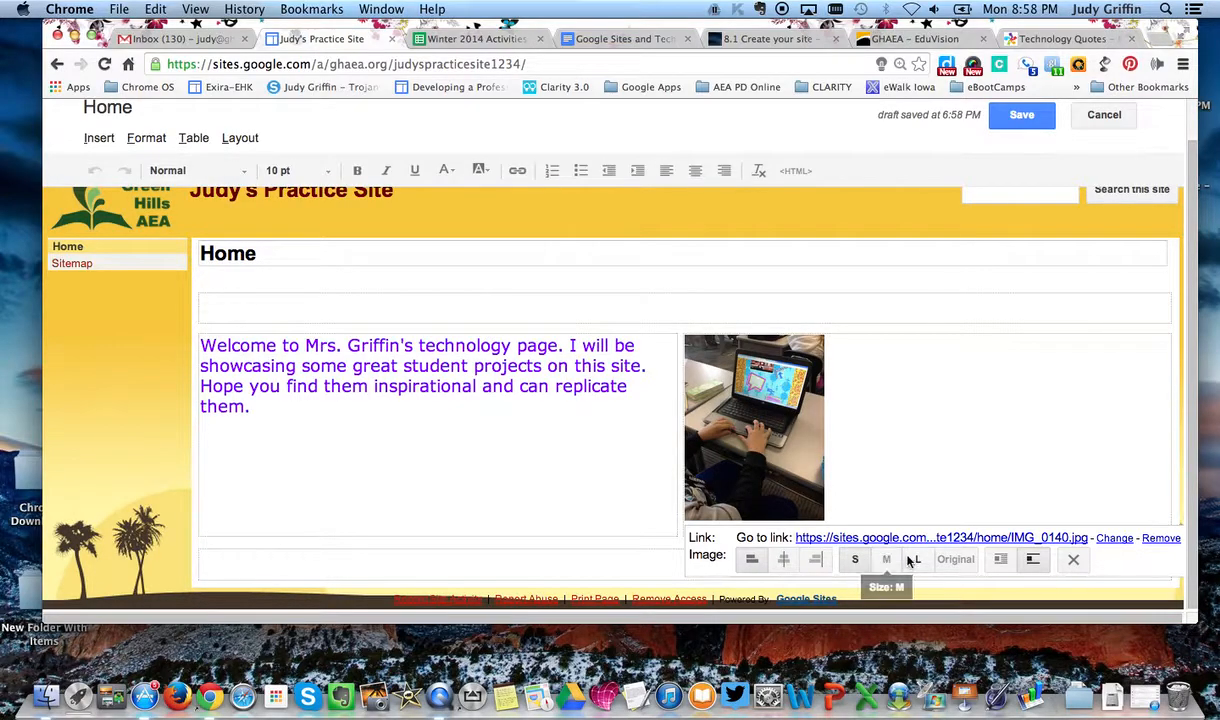
{"action": "left_click", "coordinate": [886, 559]}
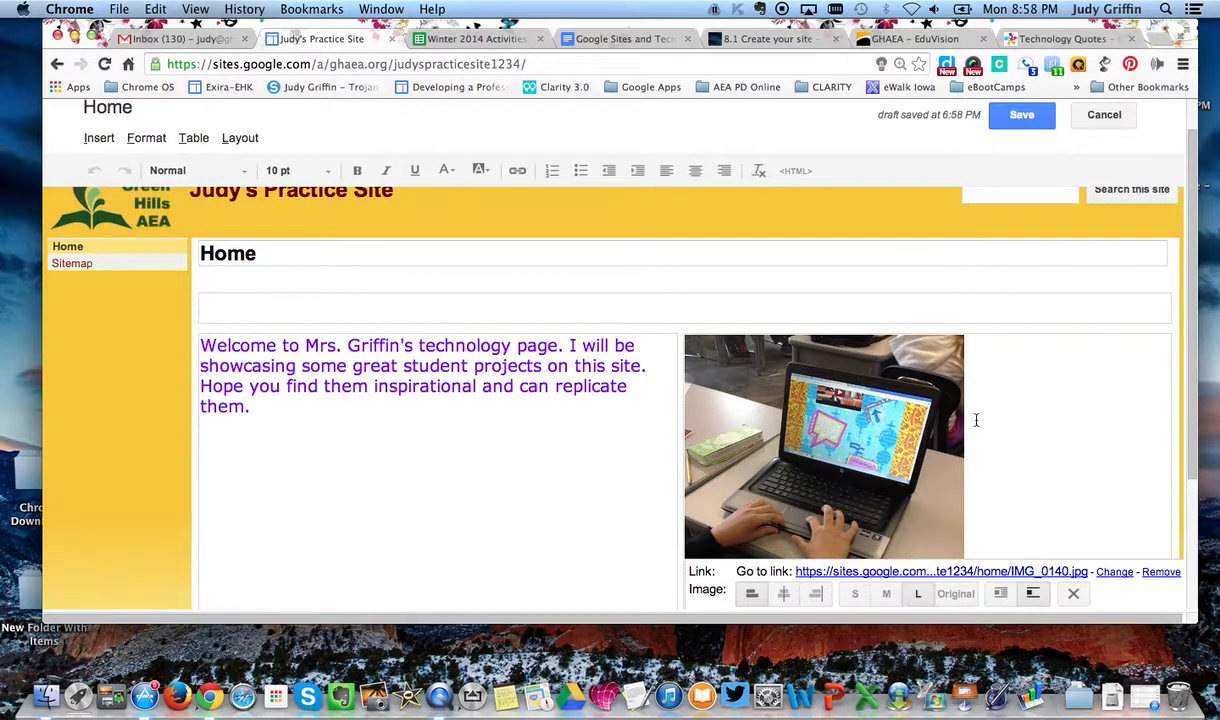
Center the photo in the second column and deselect it.
{"action": "left_click", "coordinate": [783, 594]}
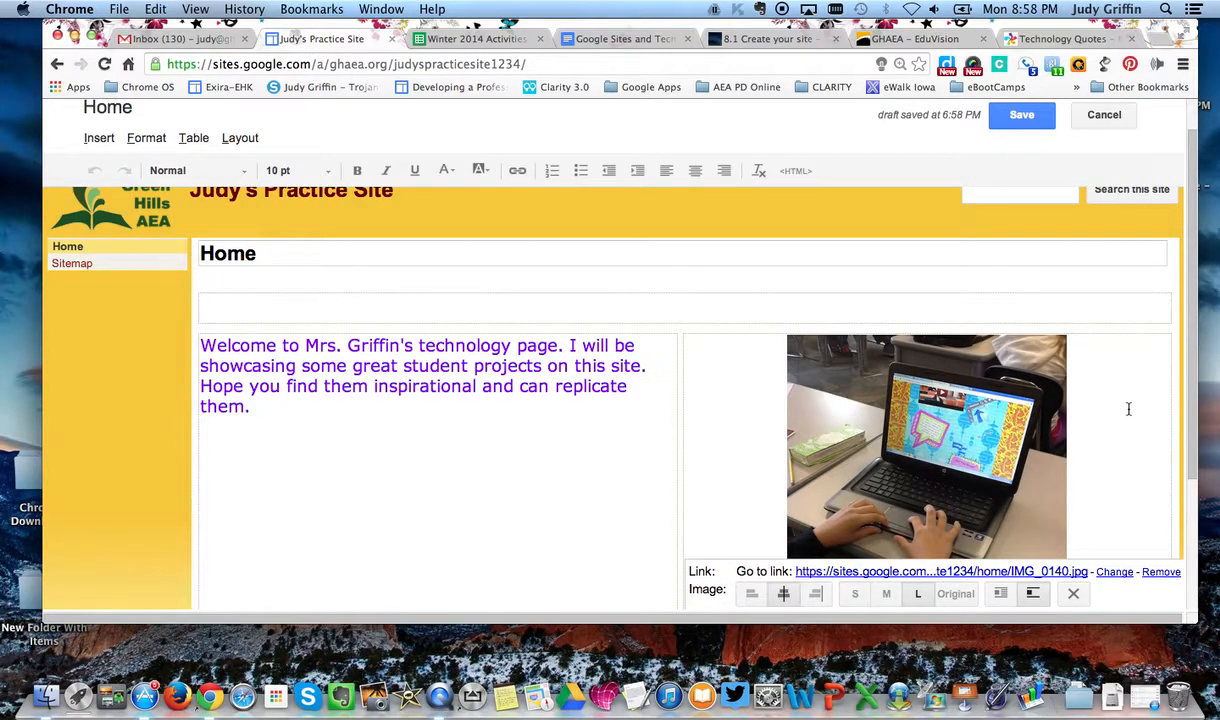
{"action": "scroll", "coordinate": [1146, 388], "scroll_direction": "down", "scroll_amount": 1}
{"action": "scroll", "coordinate": [1146, 388], "scroll_direction": "down", "scroll_amount": 3}
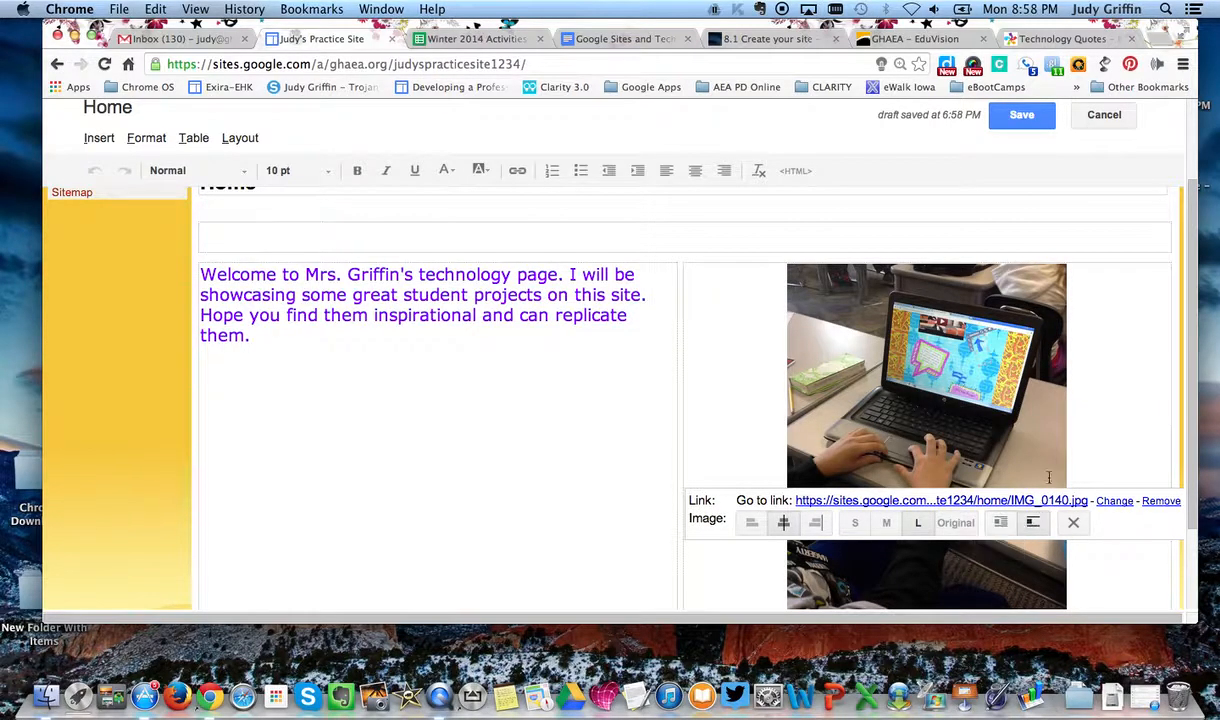
{"action": "left_click", "coordinate": [1092, 400]}
{"action": "scroll", "coordinate": [1092, 400], "scroll_direction": "down", "scroll_amount": 5}
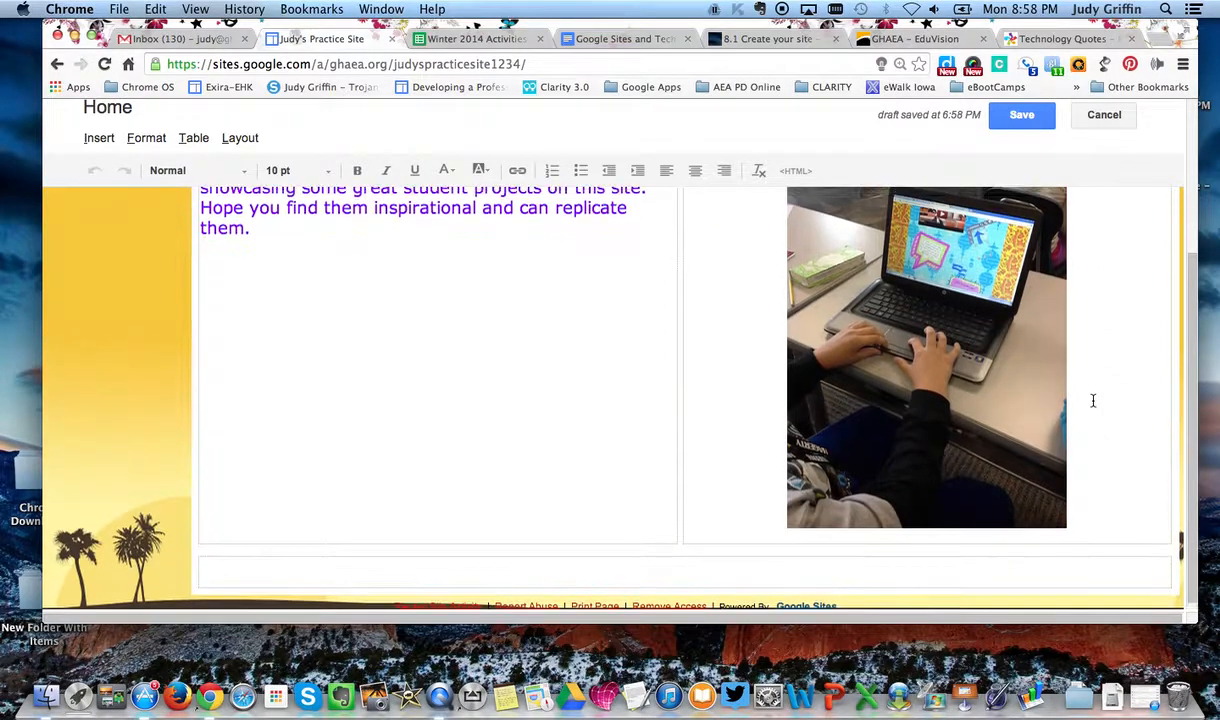
{"action": "scroll", "coordinate": [1092, 400], "scroll_direction": "up", "scroll_amount": 3}
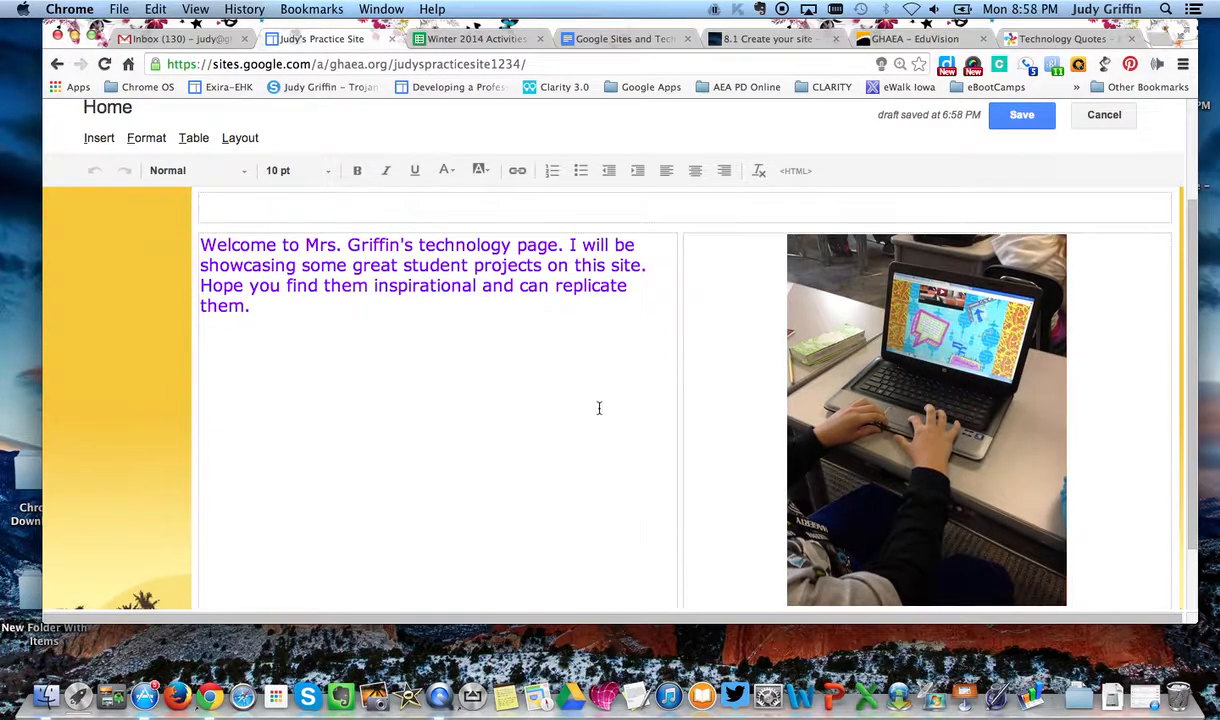
Add two line breaks below the welcome text in the first column.
{"action": "left_click", "coordinate": [418, 328]}
{"action": "key", "text": "Return"}
{"action": "key", "text": "Return"}
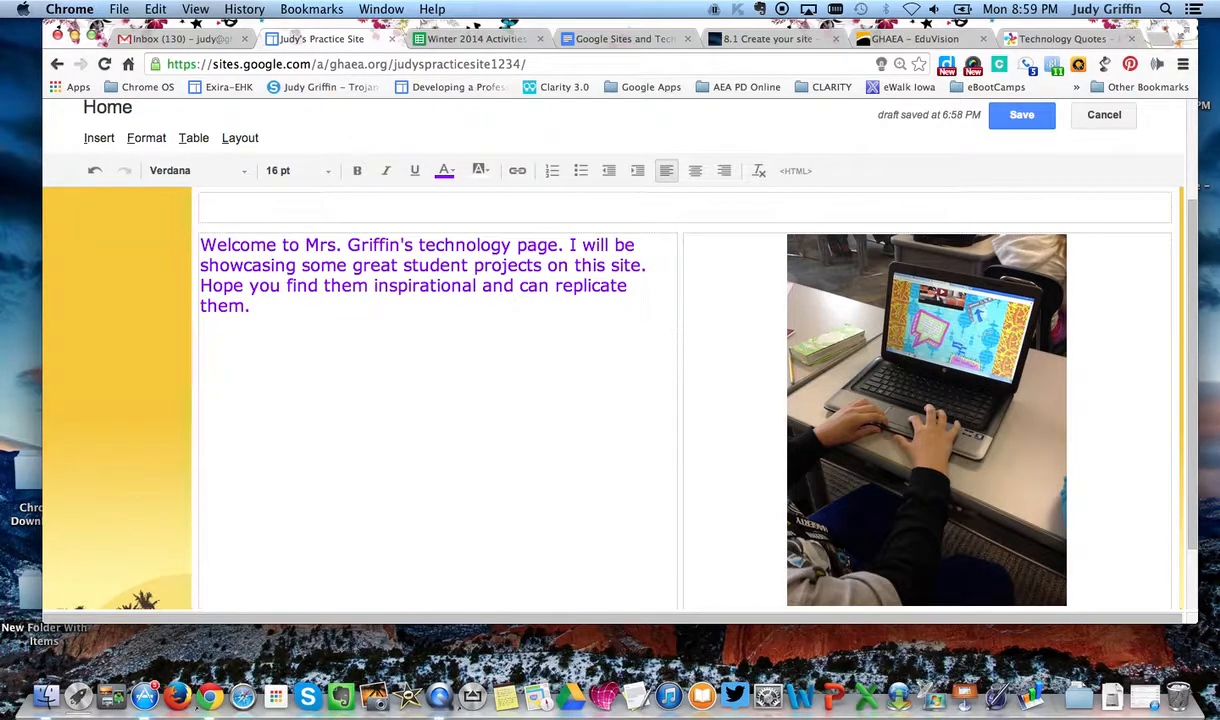
{"action": "left_click", "coordinate": [99, 138]}
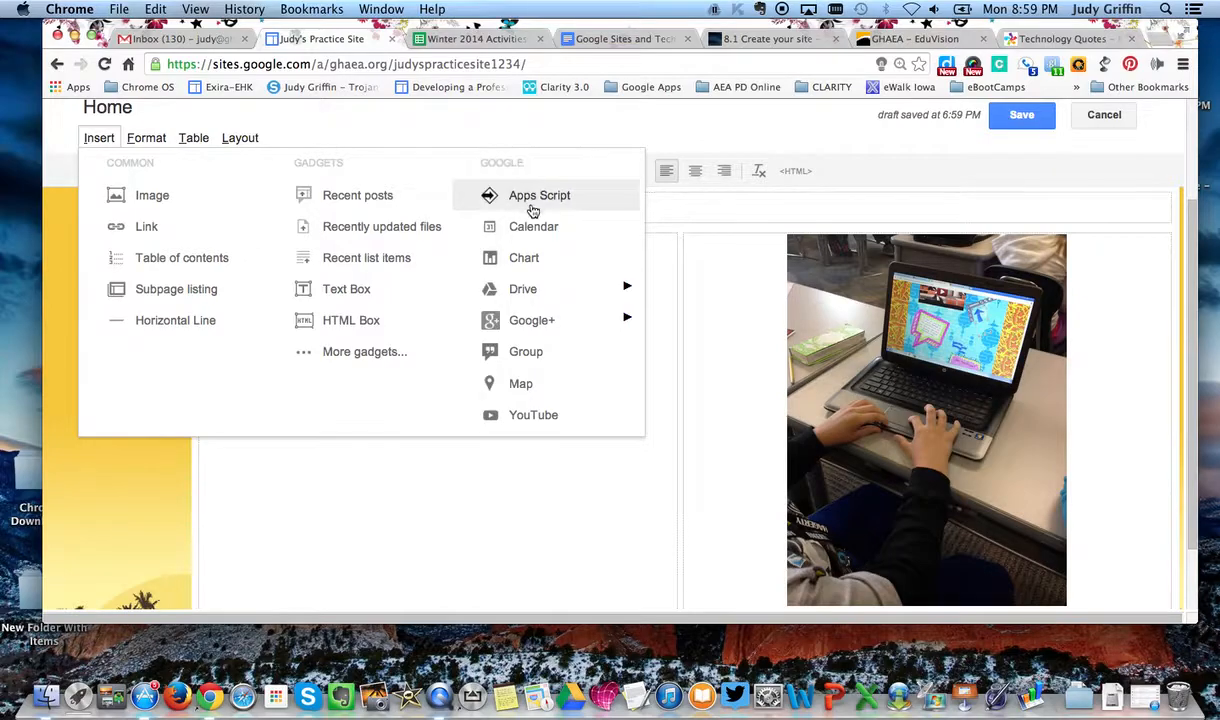
{"action": "left_click", "coordinate": [533, 415]}
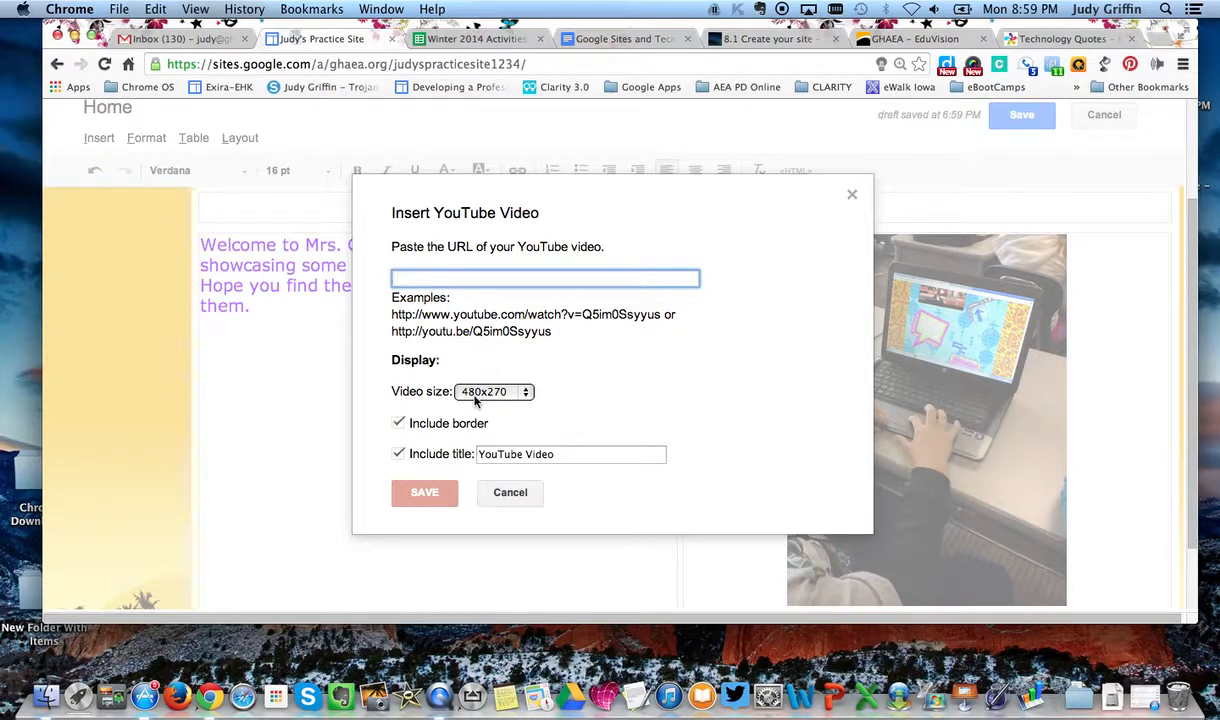
{"action": "left_click", "coordinate": [518, 393]}
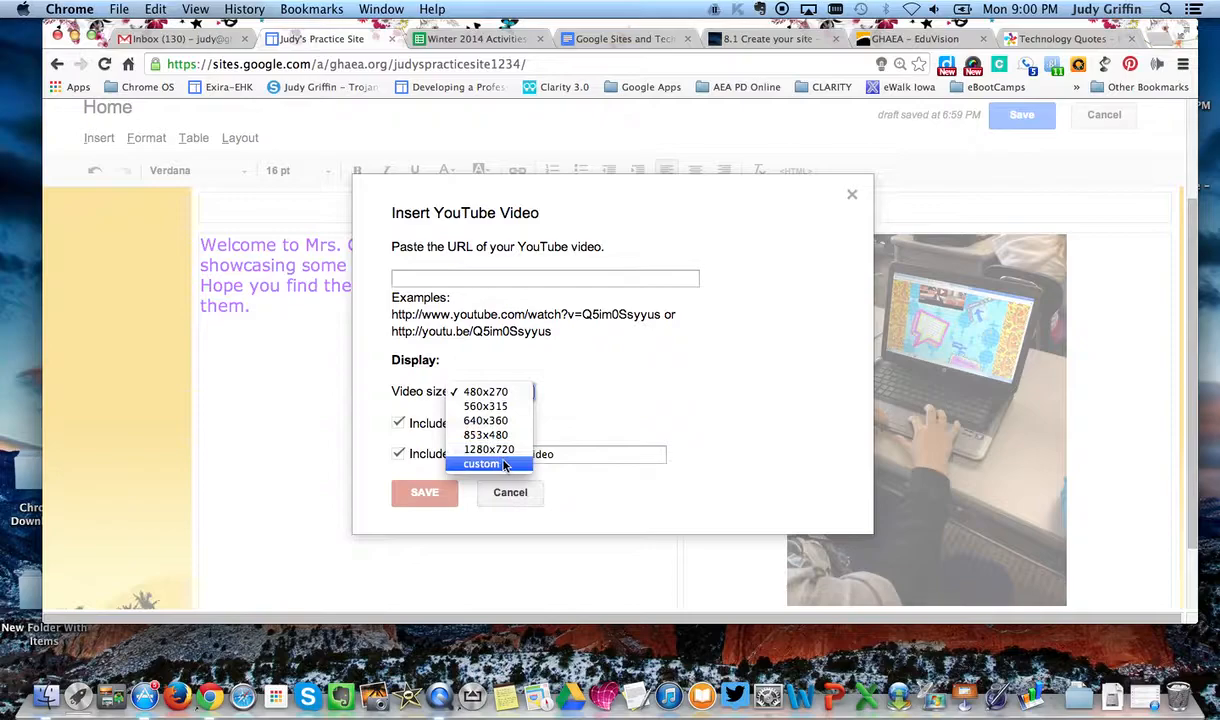
{"action": "left_click", "coordinate": [493, 396]}
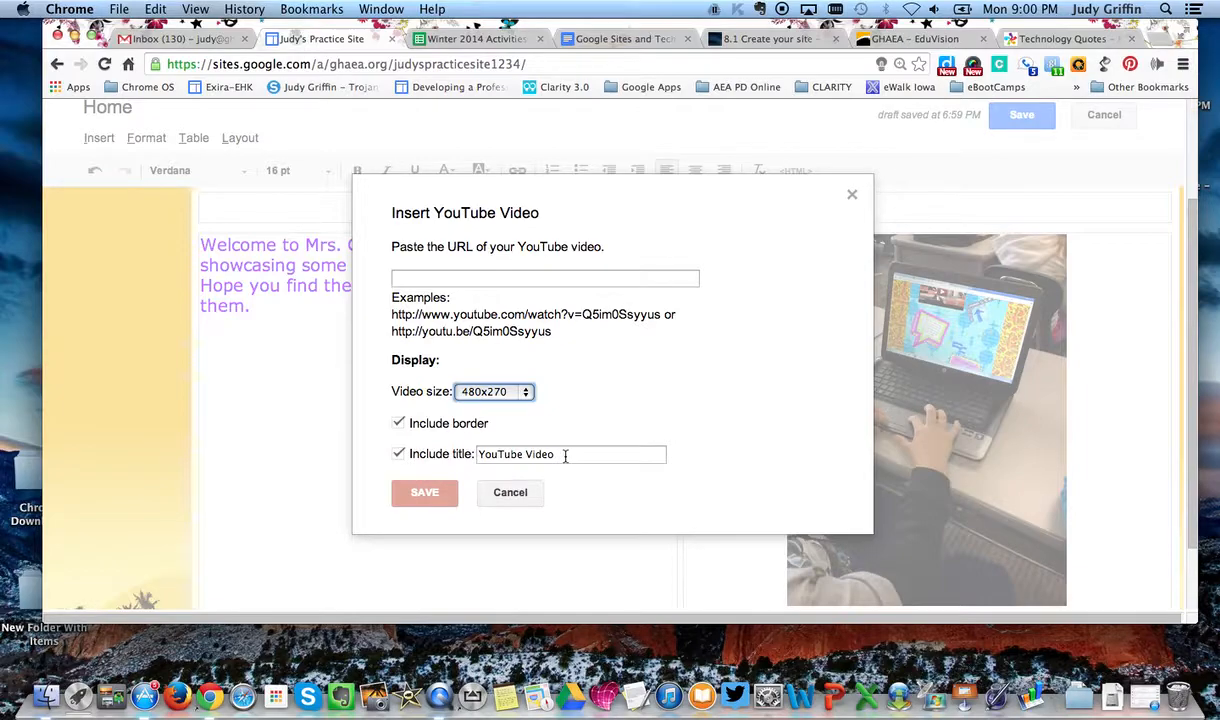
{"action": "left_click", "coordinate": [398, 455]}
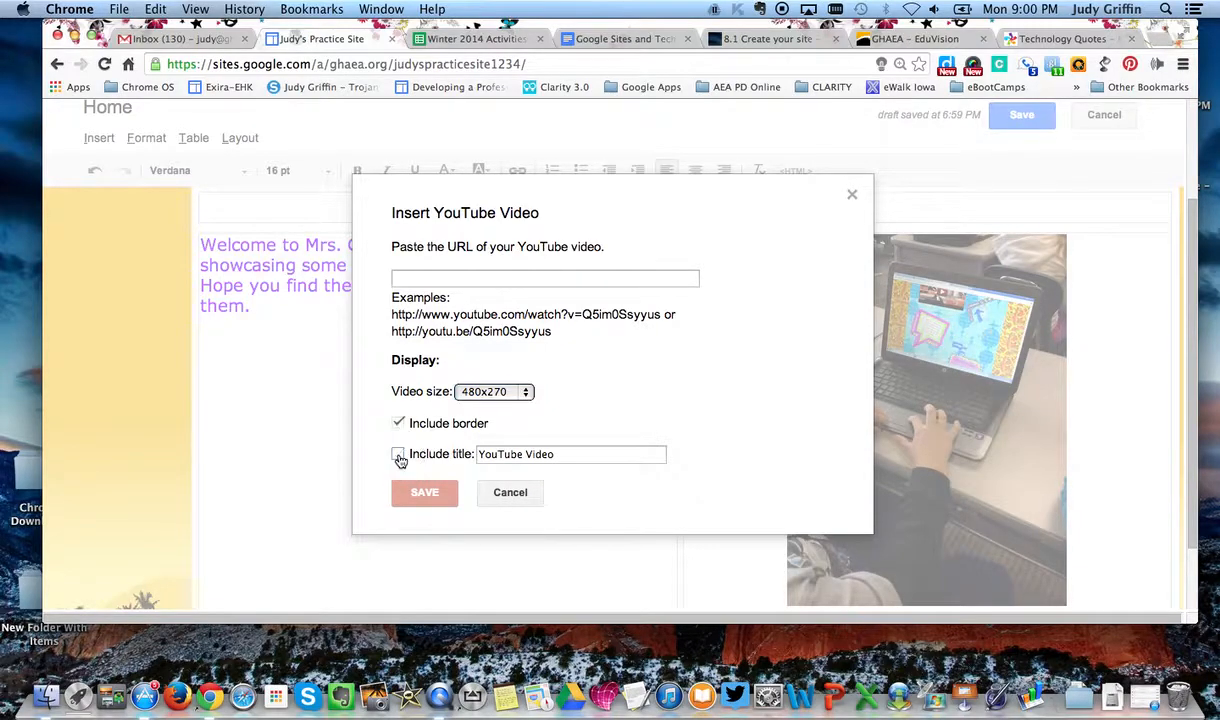
{"action": "left_click", "coordinate": [398, 455]}
{"action": "left_click", "coordinate": [545, 455]}
{"action": "left_click_drag", "start_coordinate": [547, 455], "coordinate": [477, 453]}
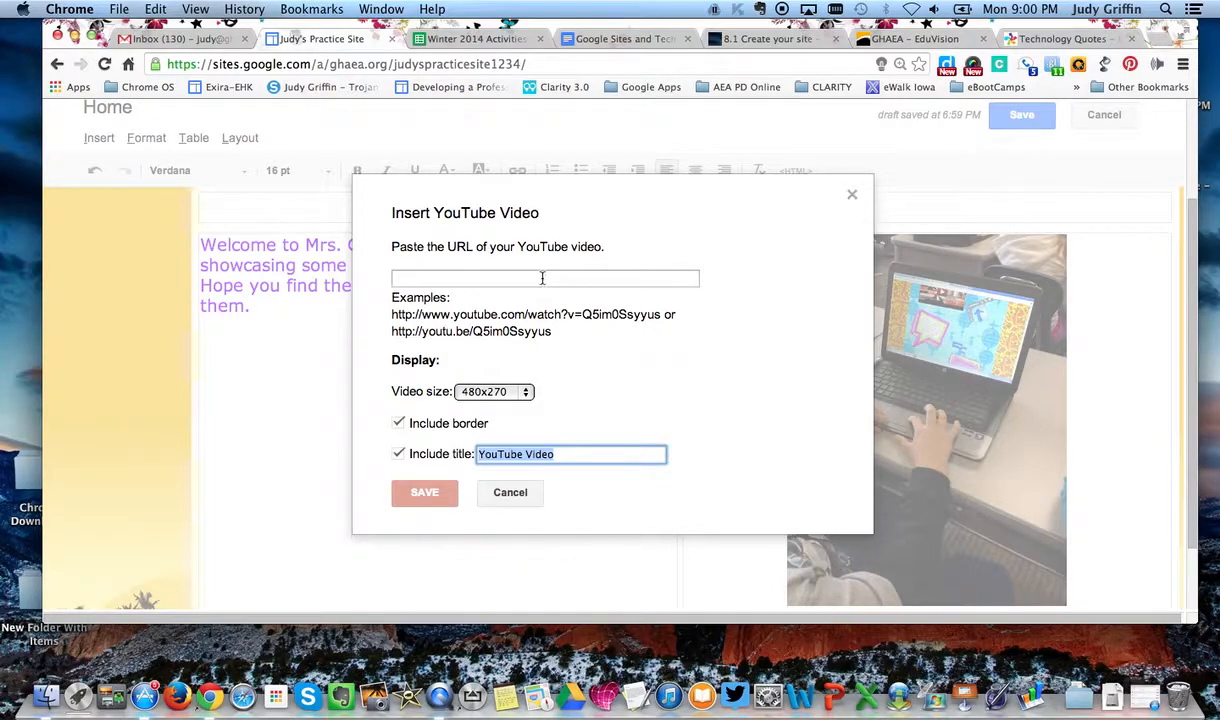
{"action": "left_click", "coordinate": [510, 493]}
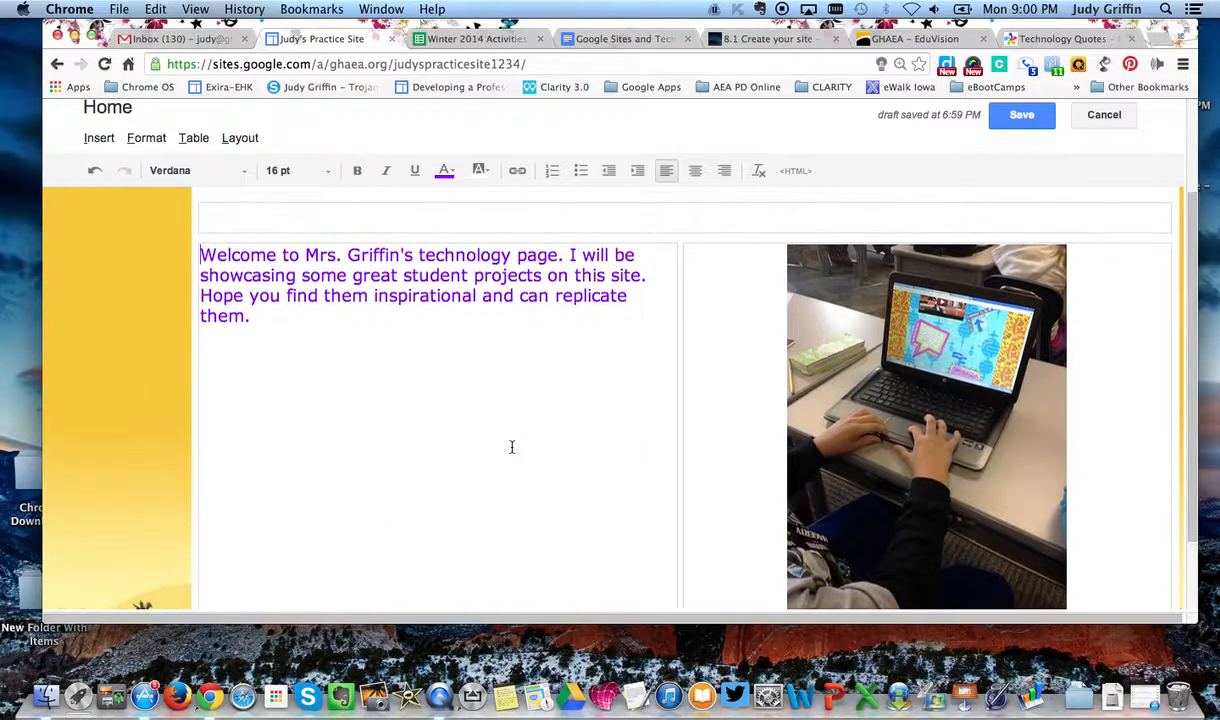
Open the gadget gallery for the blank line below the welcome text and browse the Featured and Public gadgets.
{"action": "left_click", "coordinate": [263, 362]}
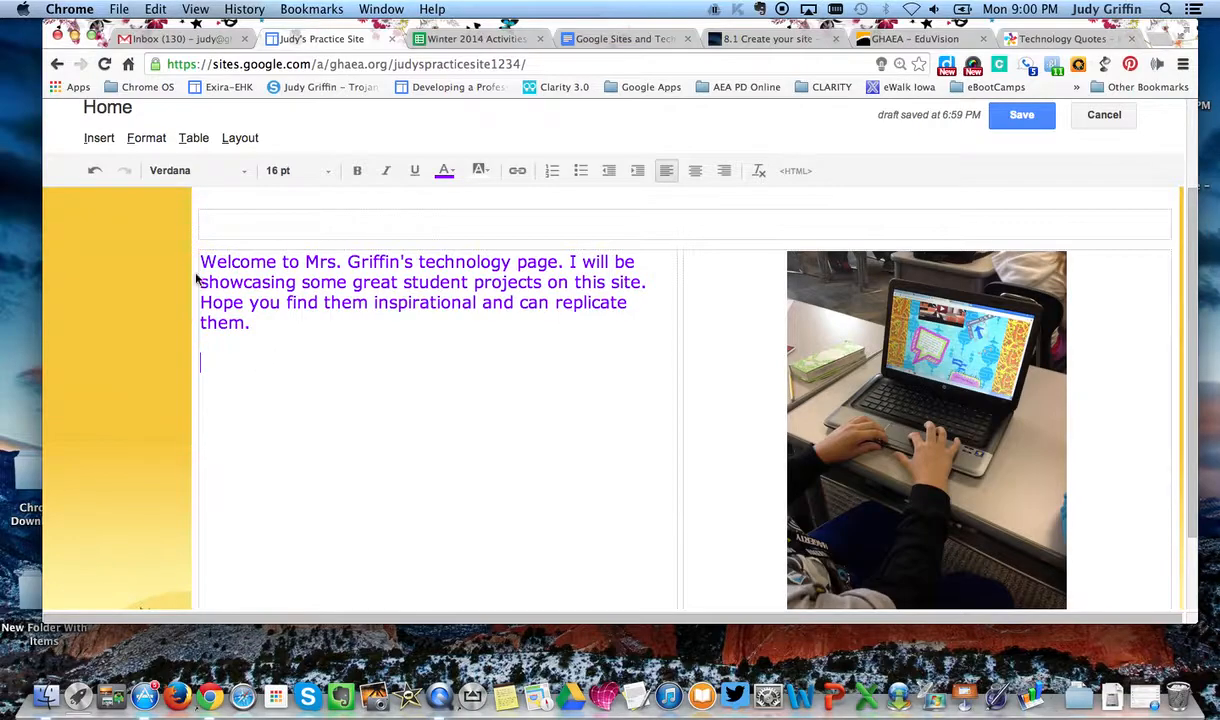
{"action": "left_click", "coordinate": [107, 140]}
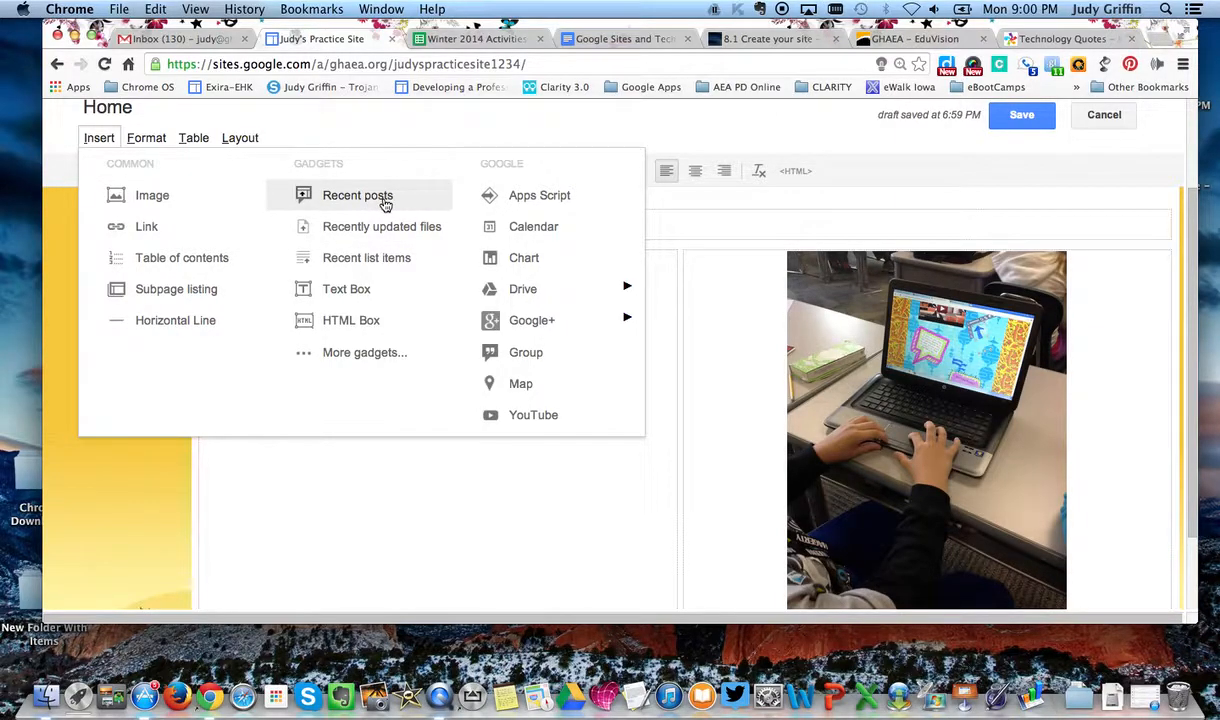
{"action": "left_click", "coordinate": [358, 356]}
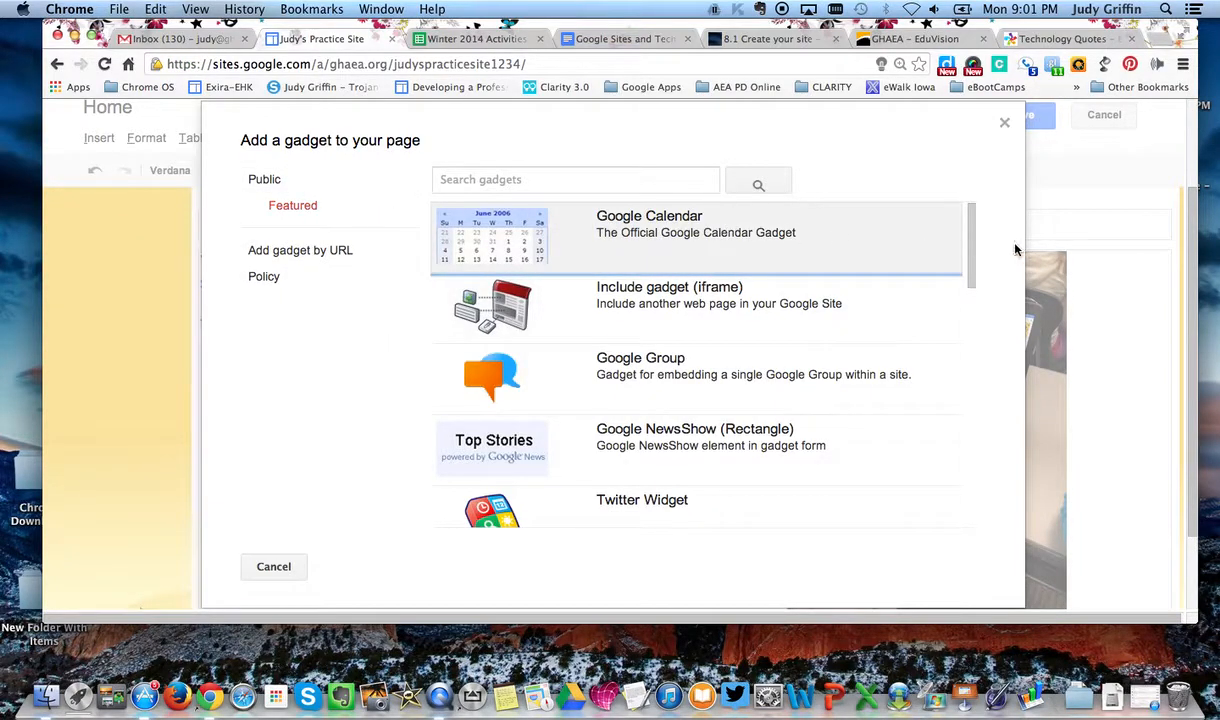
{"action": "left_click", "coordinate": [970, 236]}
{"action": "left_click_drag", "start_coordinate": [969, 238], "coordinate": [962, 472]}
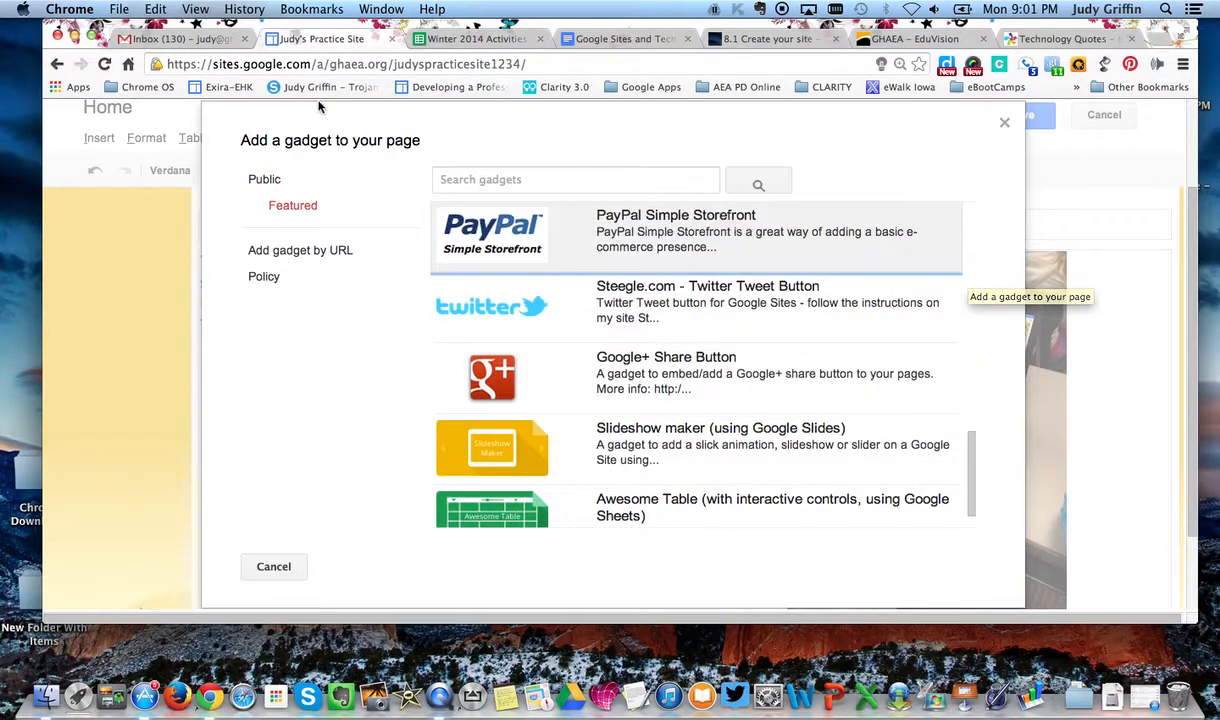
{"action": "left_click", "coordinate": [274, 186]}
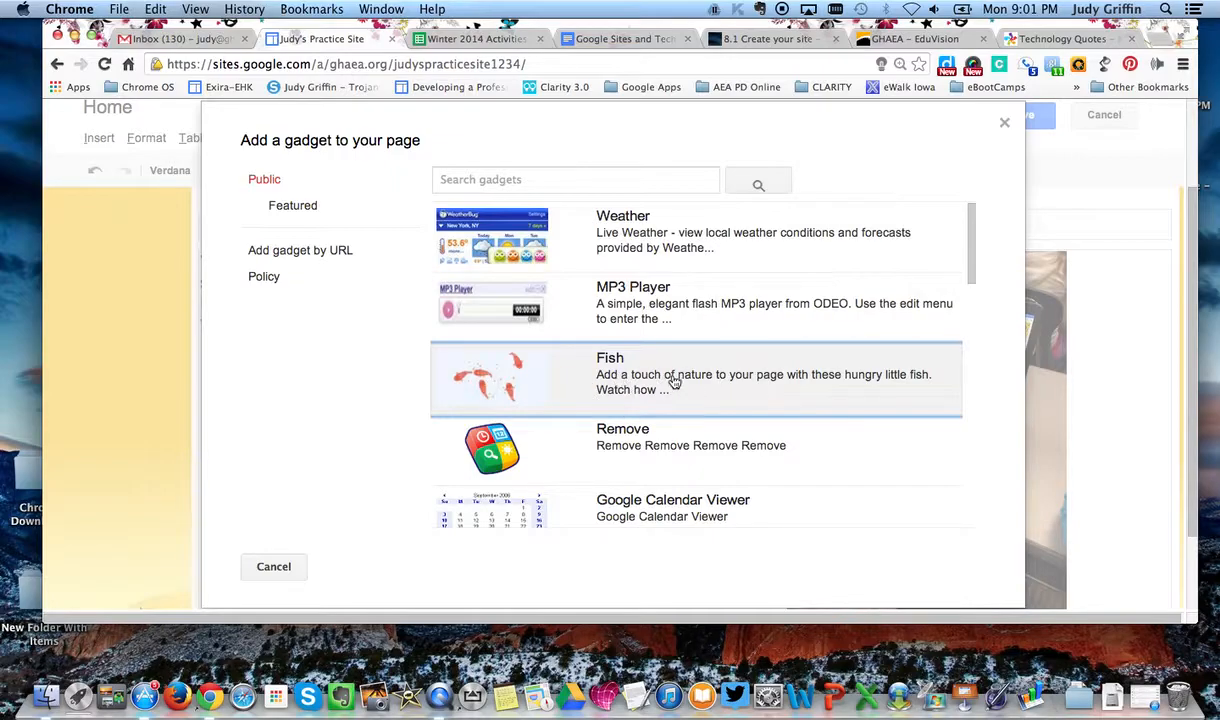
{"action": "left_click_drag", "start_coordinate": [971, 258], "coordinate": [970, 291]}
Search the gadget gallery for "word" and open the details of the Word of the Day gadget.
{"action": "left_click", "coordinate": [563, 174]}
{"action": "type", "text": "word"}
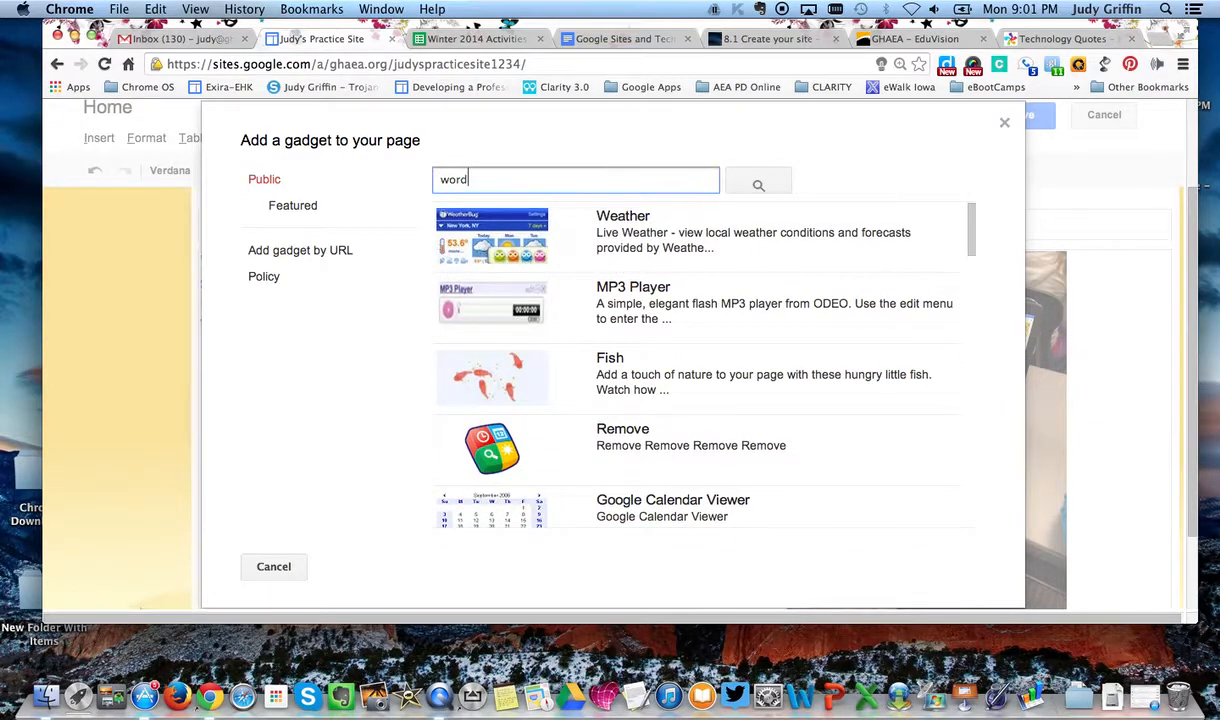
{"action": "key", "text": "Return"}
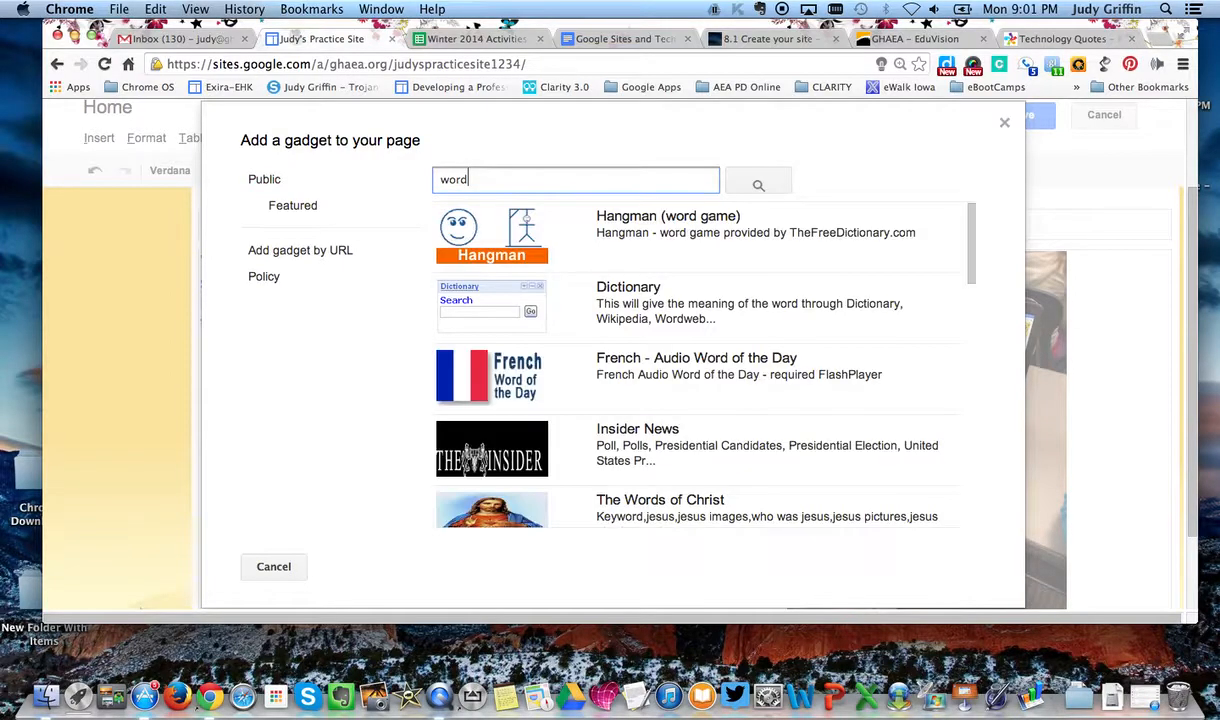
{"action": "scroll", "coordinate": [790, 333], "scroll_direction": "down", "scroll_amount": 2}
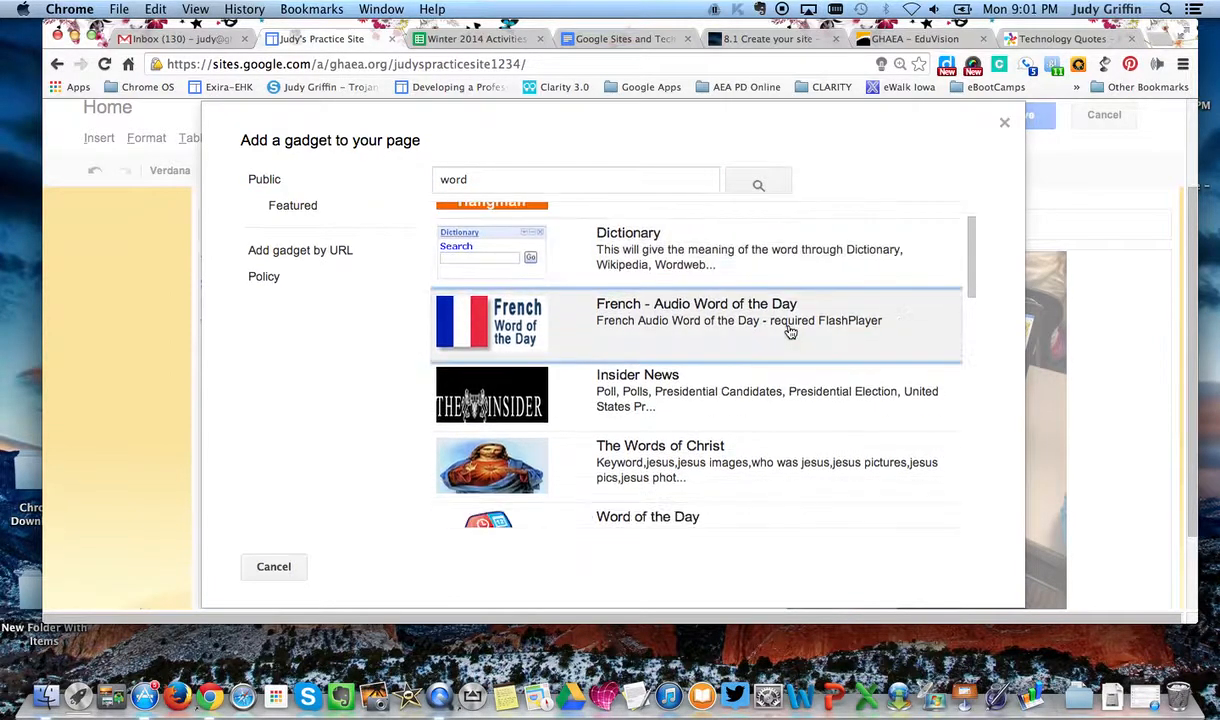
{"action": "scroll", "coordinate": [790, 333], "scroll_direction": "down", "scroll_amount": 5}
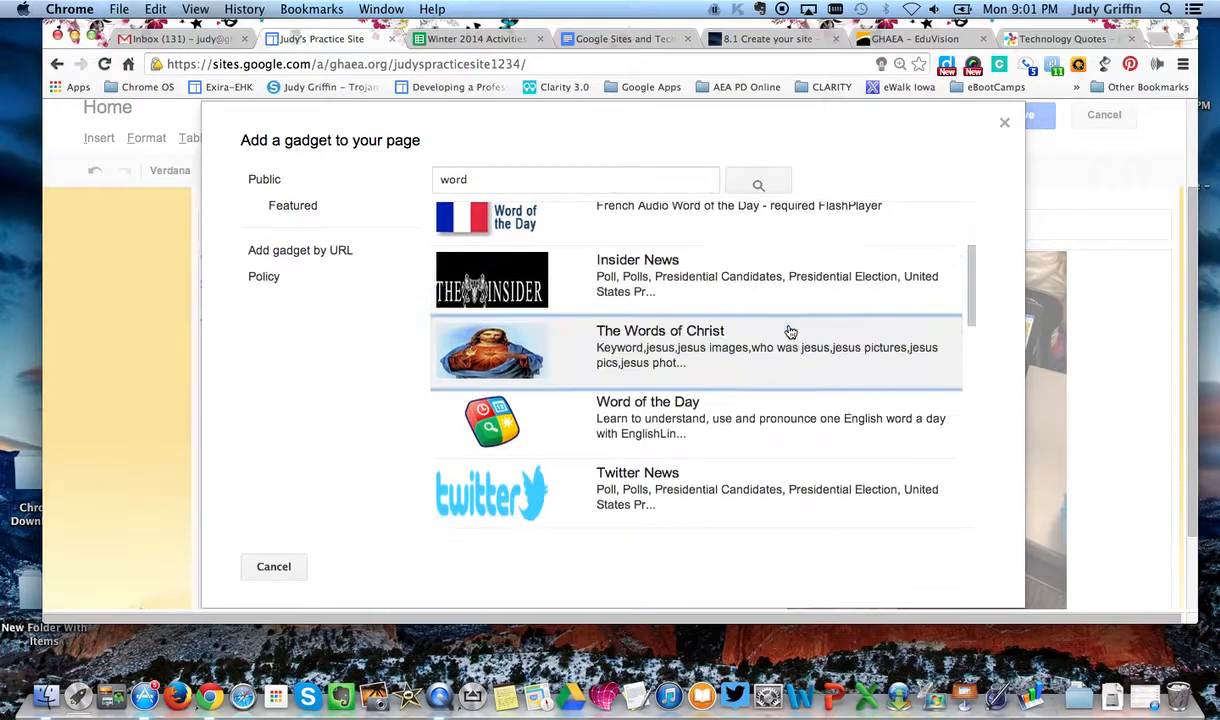
{"action": "left_click", "coordinate": [648, 337]}
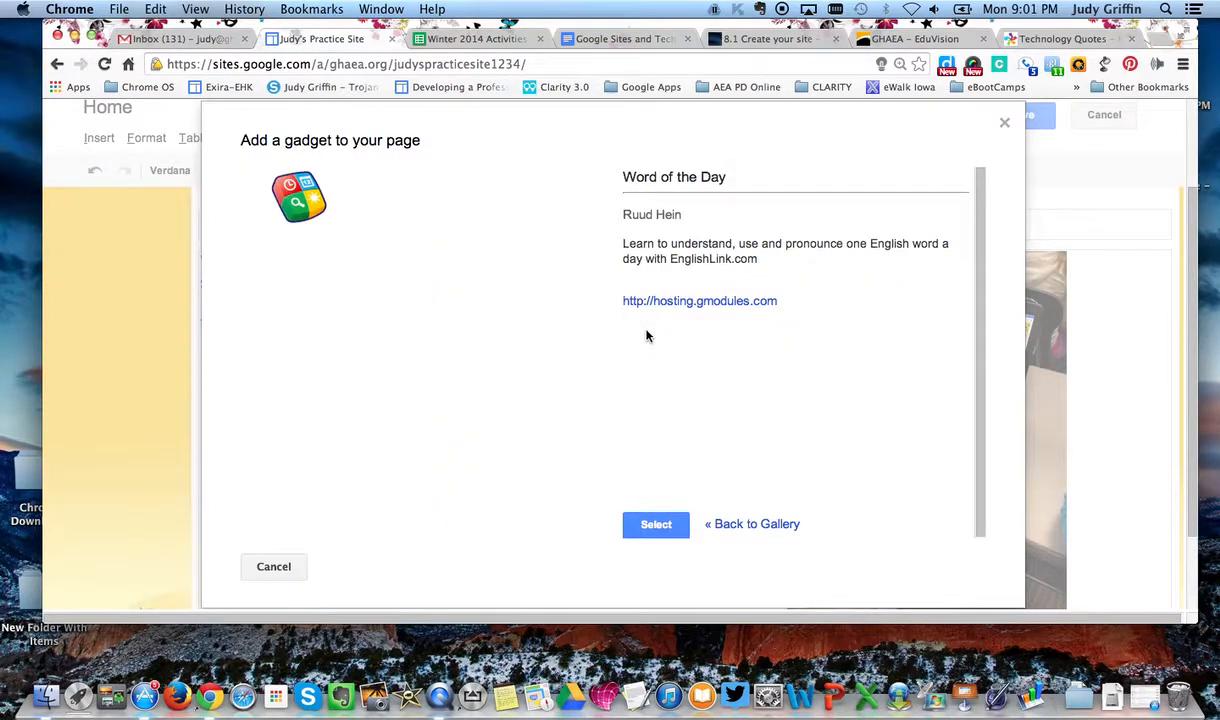
Insert the Word of the Day gadget below the welcome text, keeping its default size, border and title settings.
{"action": "left_click", "coordinate": [656, 526]}
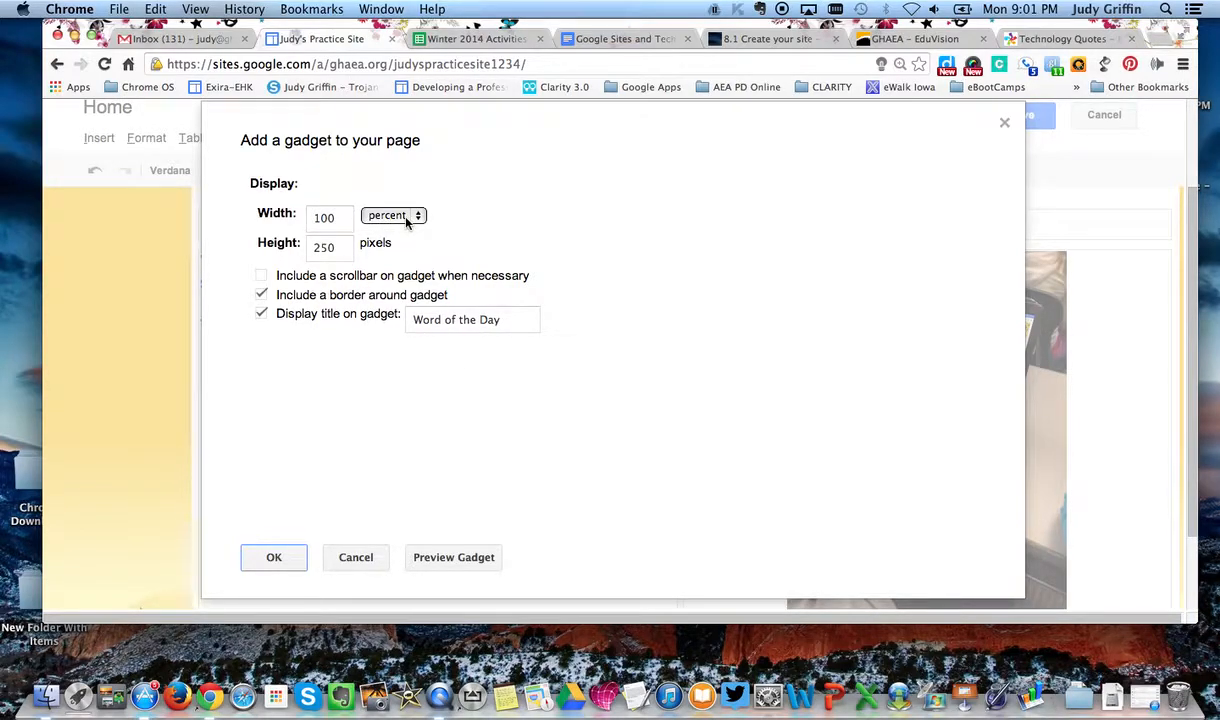
{"action": "left_click", "coordinate": [335, 254]}
{"action": "left_click", "coordinate": [284, 557]}
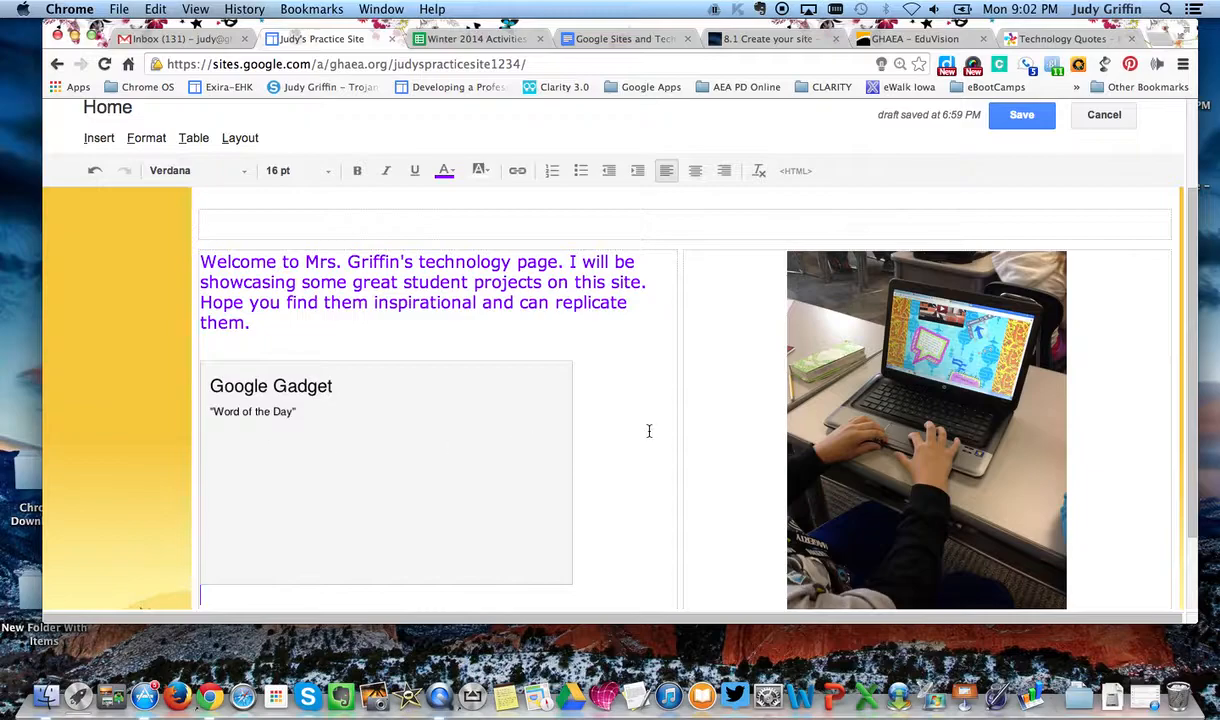
Check the gadget's placement in the first column and save the Home page.
{"action": "scroll", "coordinate": [648, 428], "scroll_direction": "down", "scroll_amount": 1}
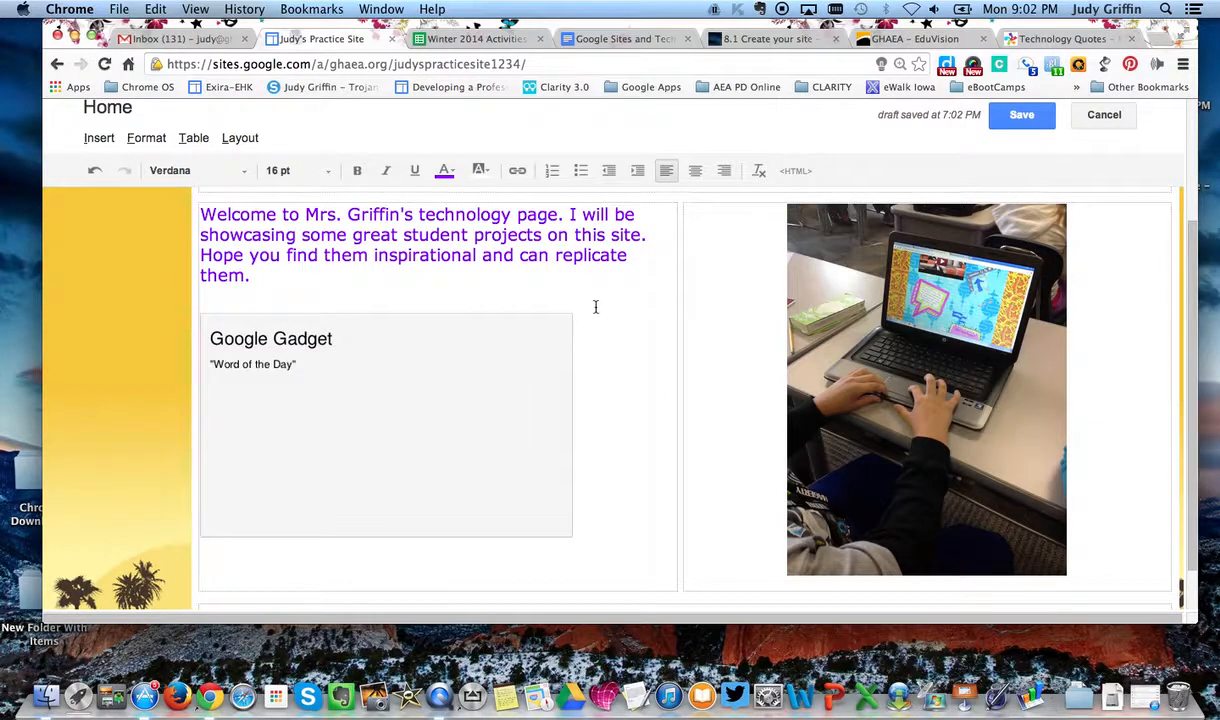
{"action": "scroll", "coordinate": [601, 298], "scroll_direction": "up", "scroll_amount": 2}
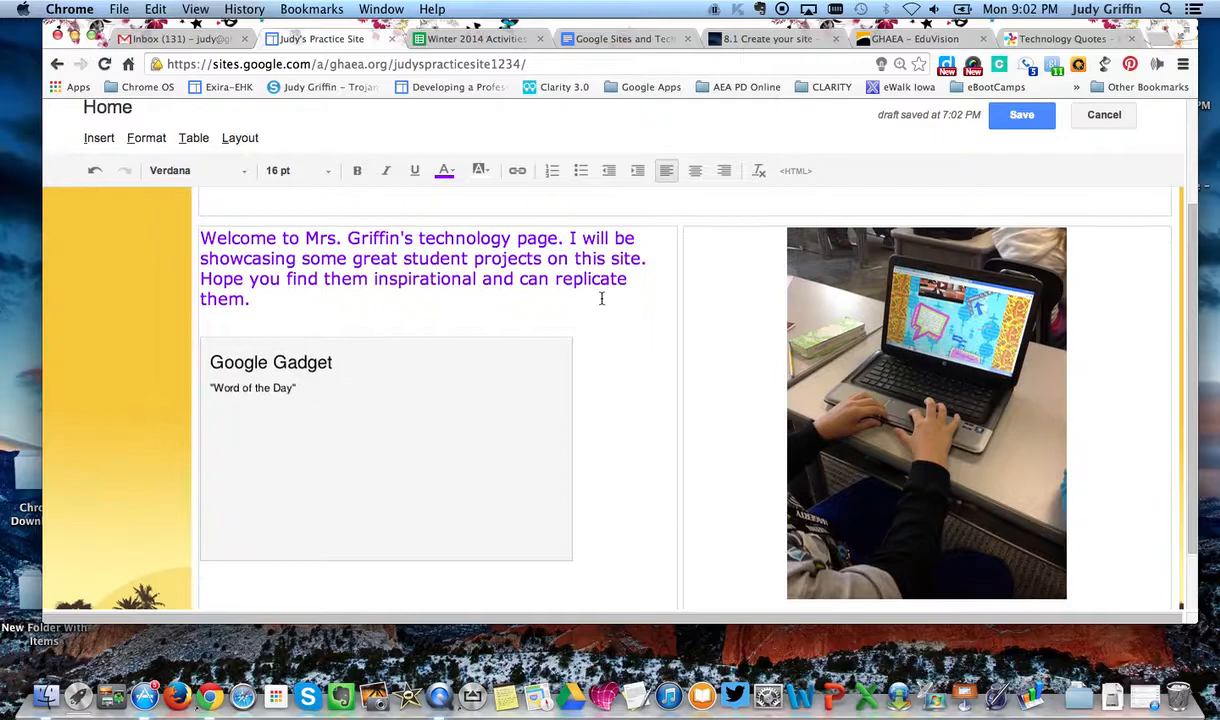
{"action": "left_click", "coordinate": [1036, 118]}
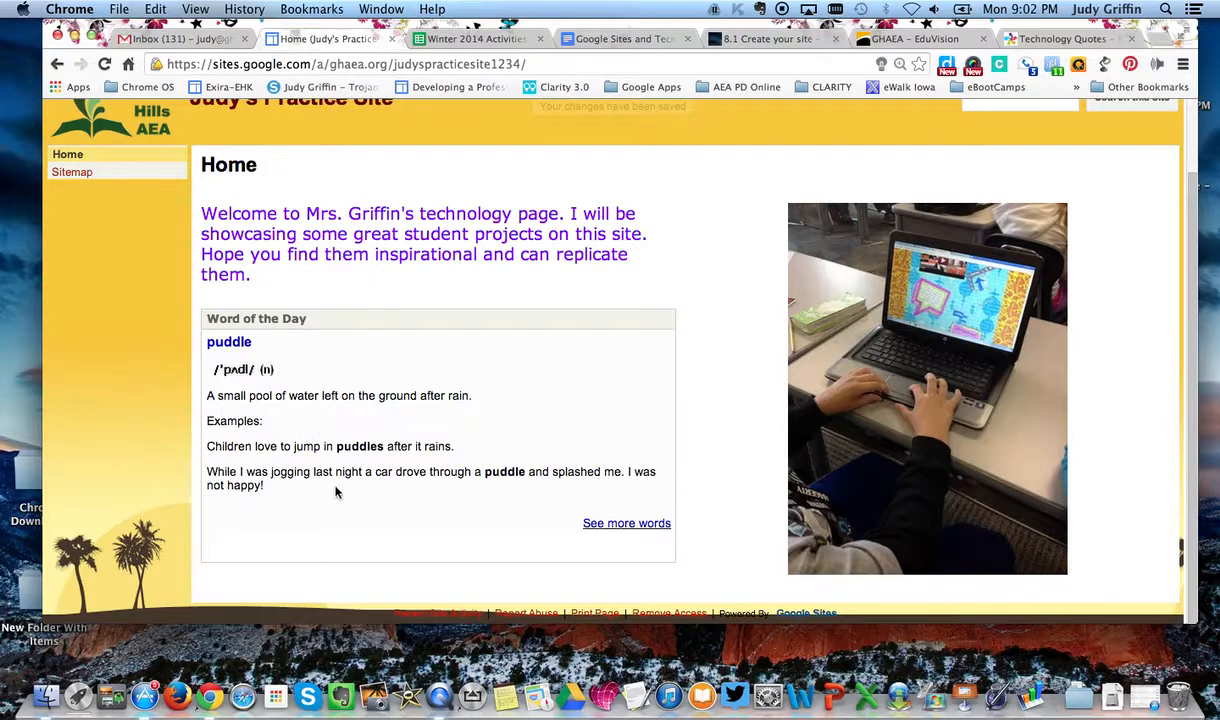
{"action": "scroll", "coordinate": [748, 260], "scroll_direction": "up", "scroll_amount": 3}
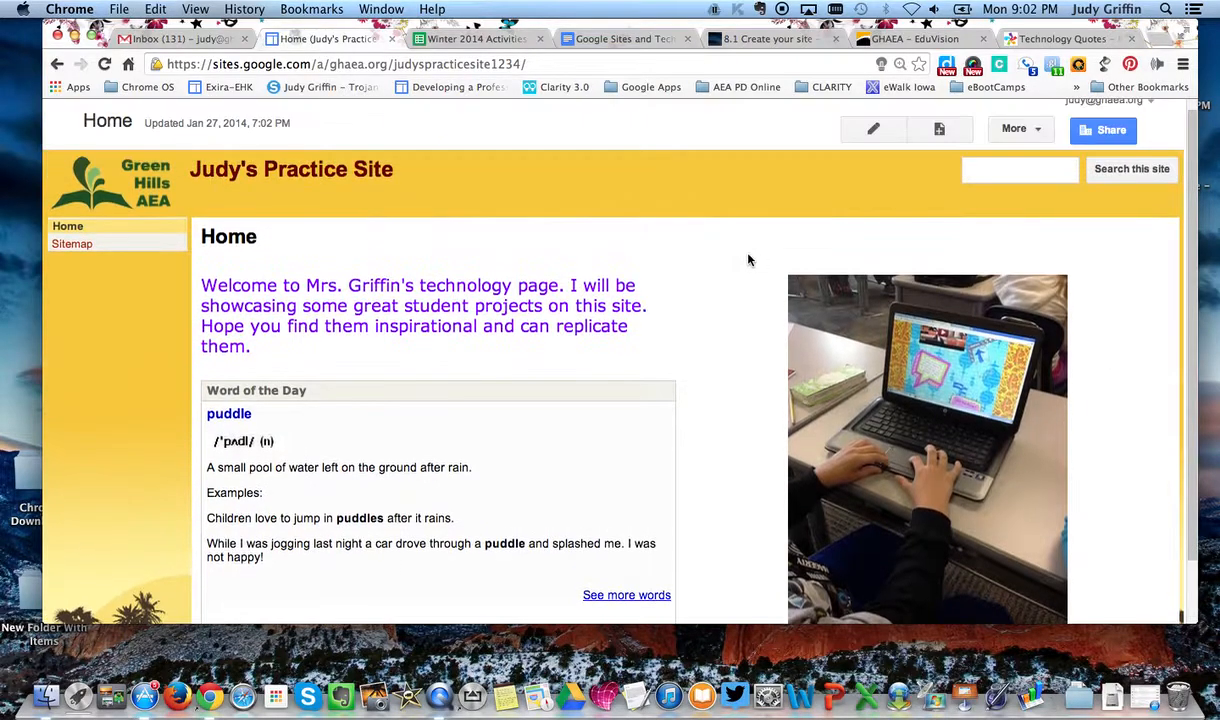
{"action": "scroll", "coordinate": [722, 272], "scroll_direction": "up", "scroll_amount": 1}
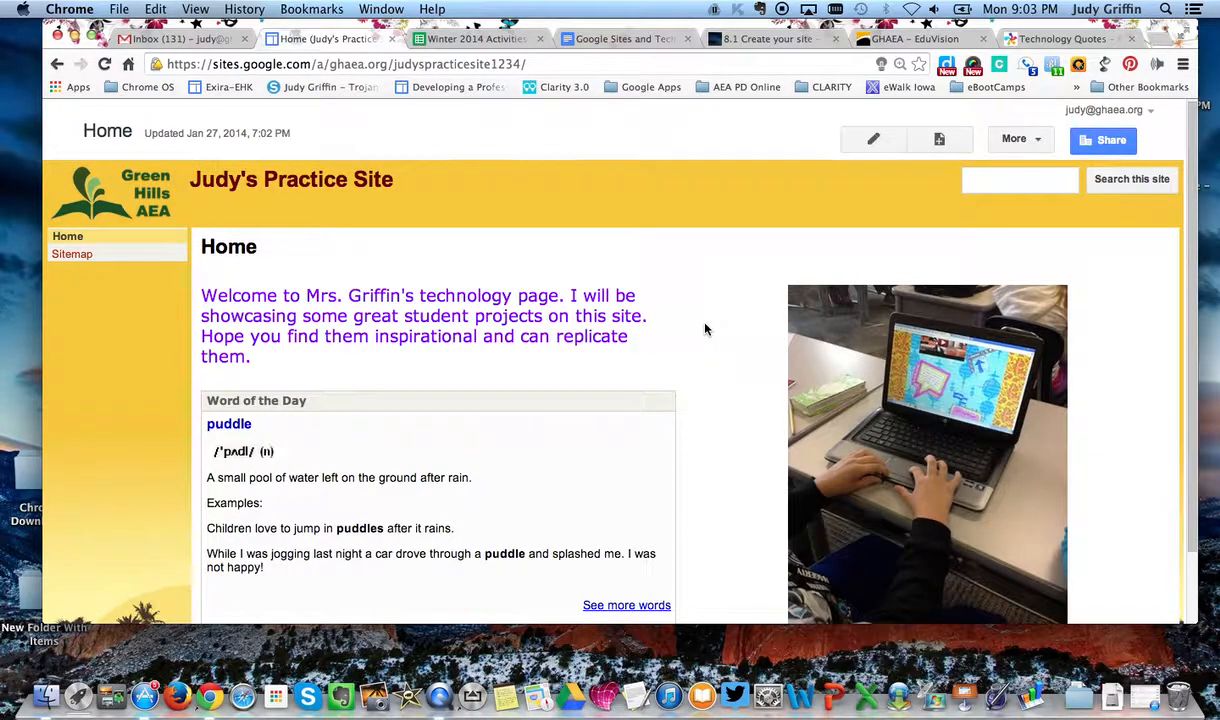
{"action": "scroll", "coordinate": [704, 329], "scroll_direction": "down", "scroll_amount": 2}
{"action": "scroll", "coordinate": [704, 329], "scroll_direction": "up", "scroll_amount": 1}
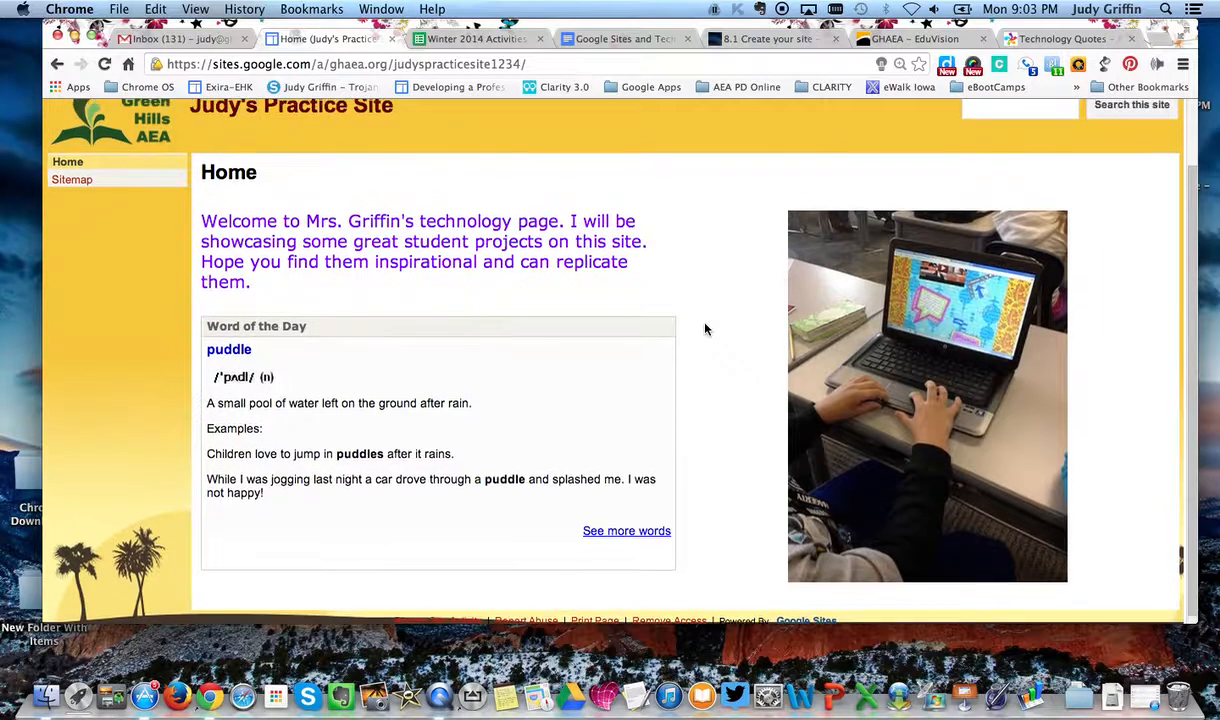
{"action": "scroll", "coordinate": [704, 329], "scroll_direction": "up", "scroll_amount": 1}
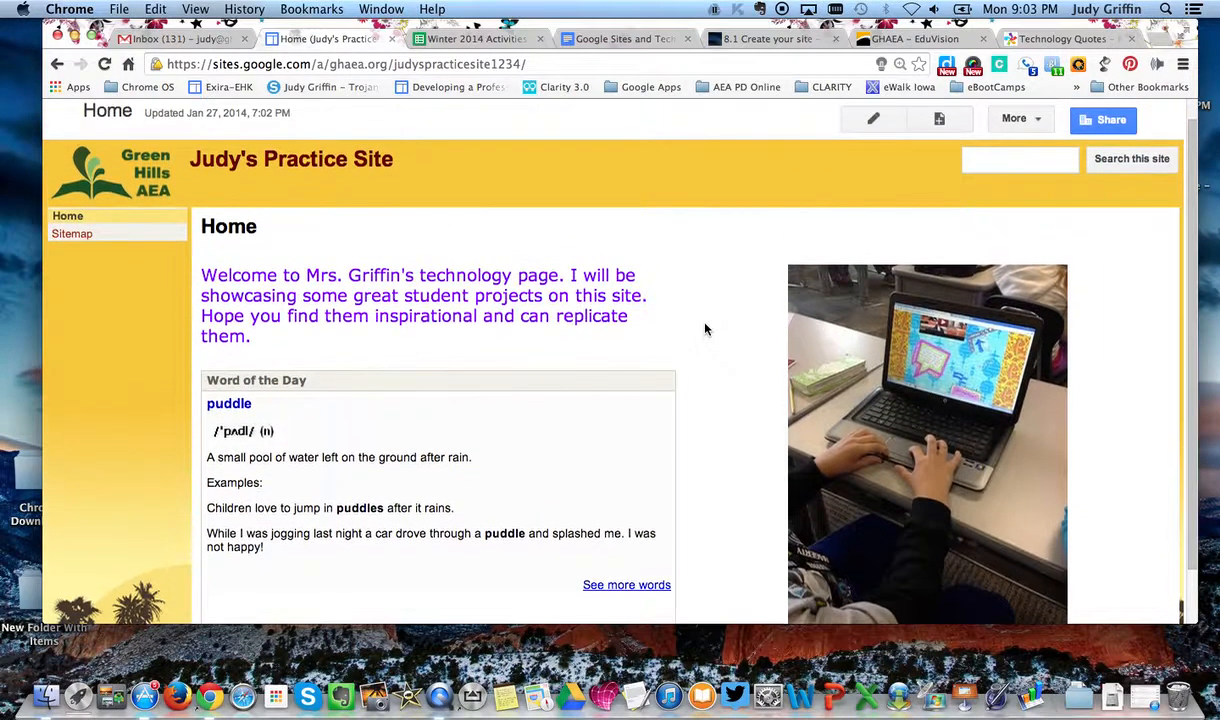